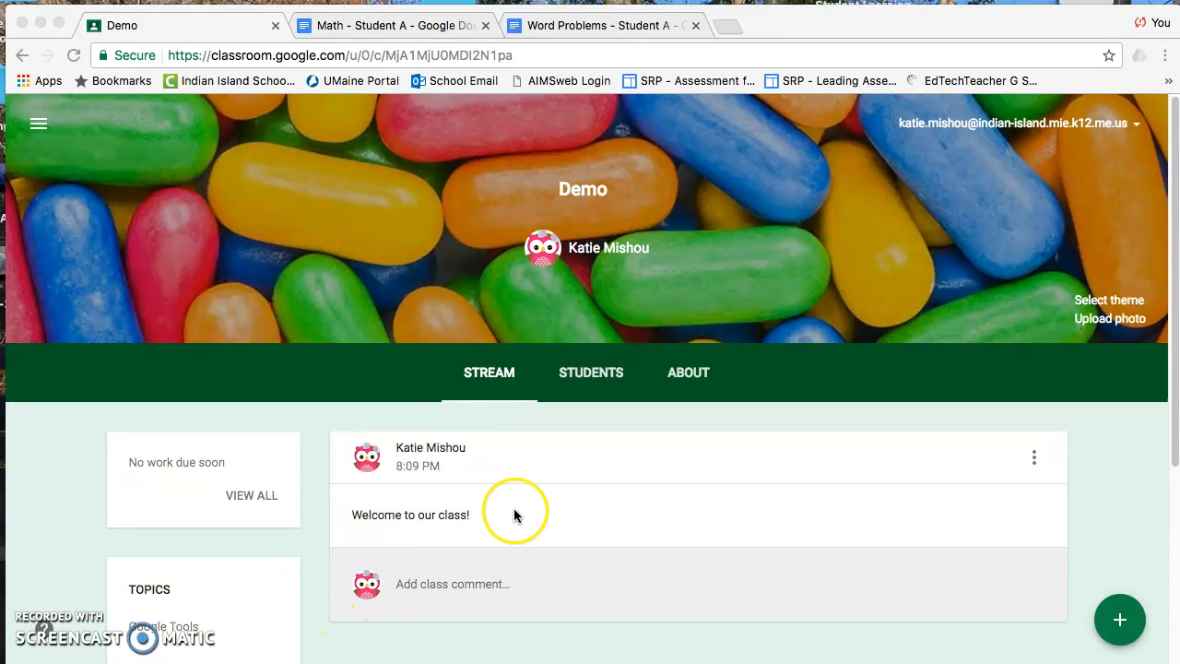
Start a new assignment in the Demo class stream.
scroll(569, 564, "down", 1)
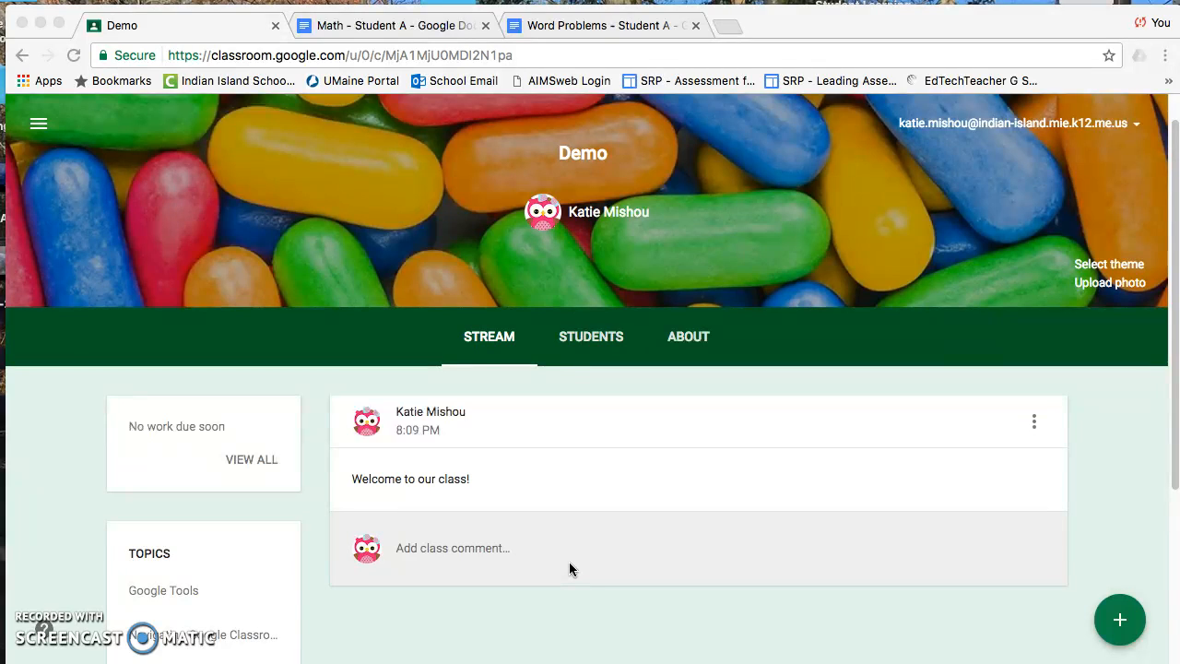
left_click(1111, 626)
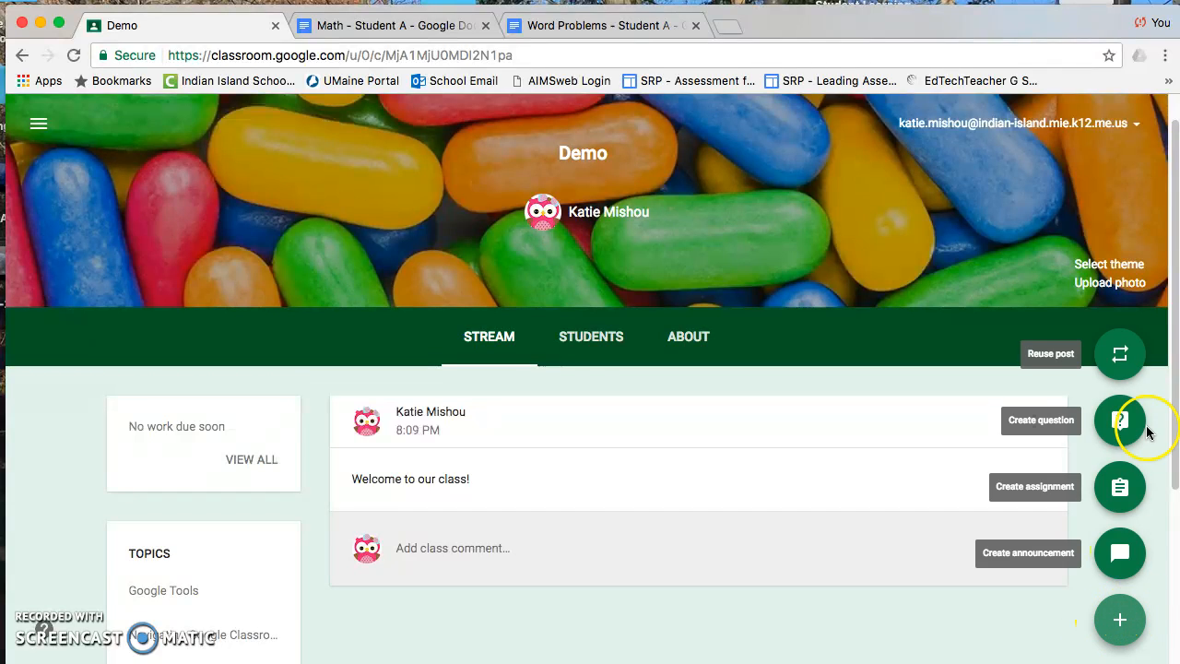
mouse_move(1127, 627)
left_click(1120, 487)
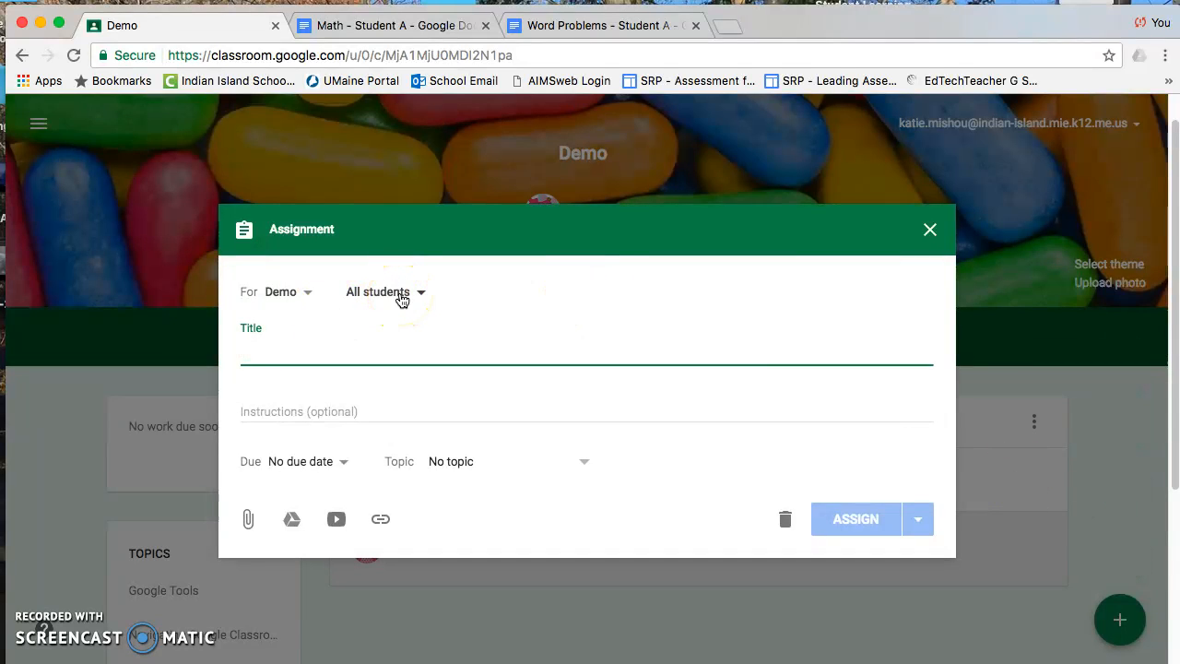
Keep the assignment addressed to all students and title it "Indenpendent Math".
left_click(402, 301)
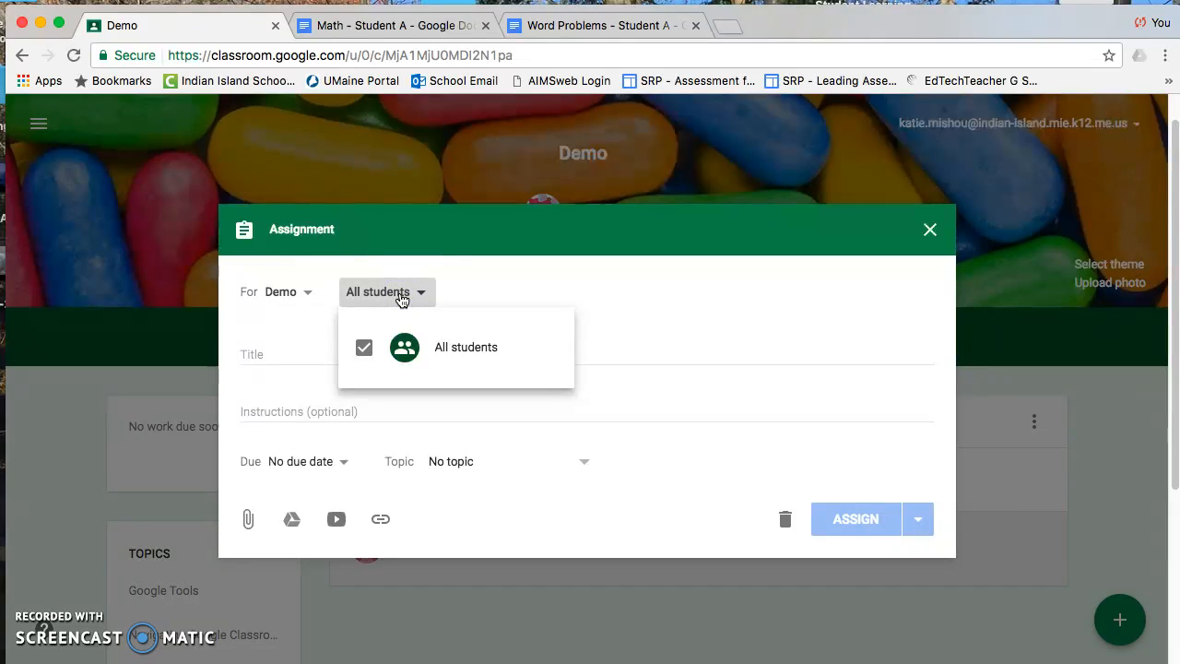
left_click(394, 353)
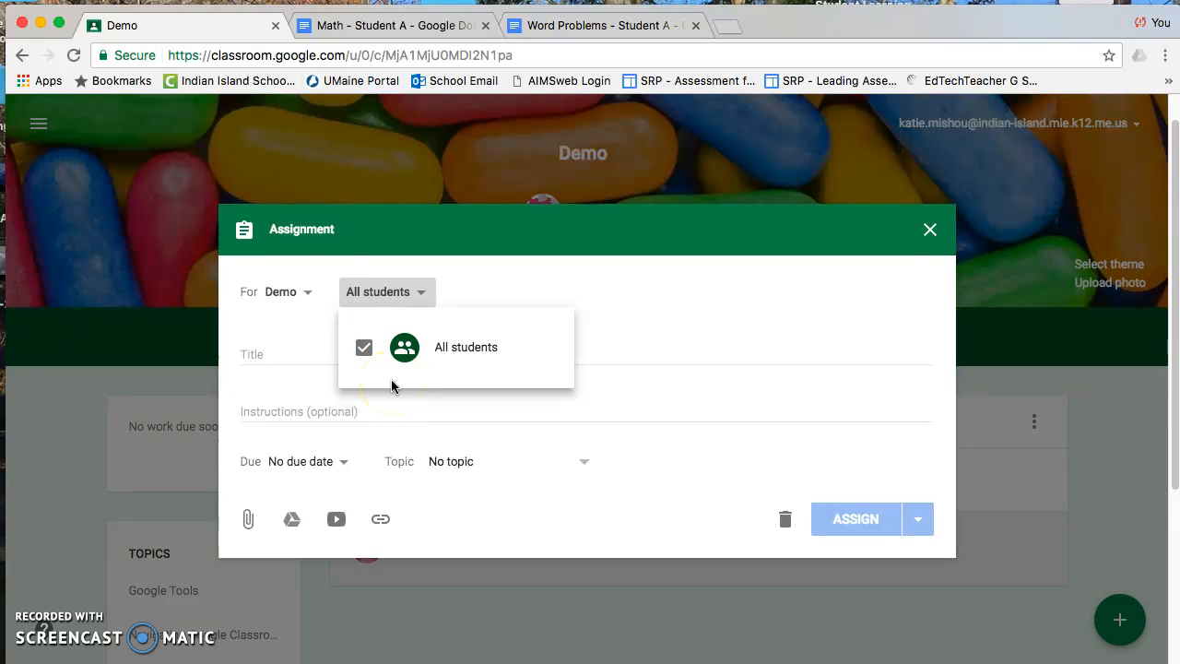
left_click(290, 362)
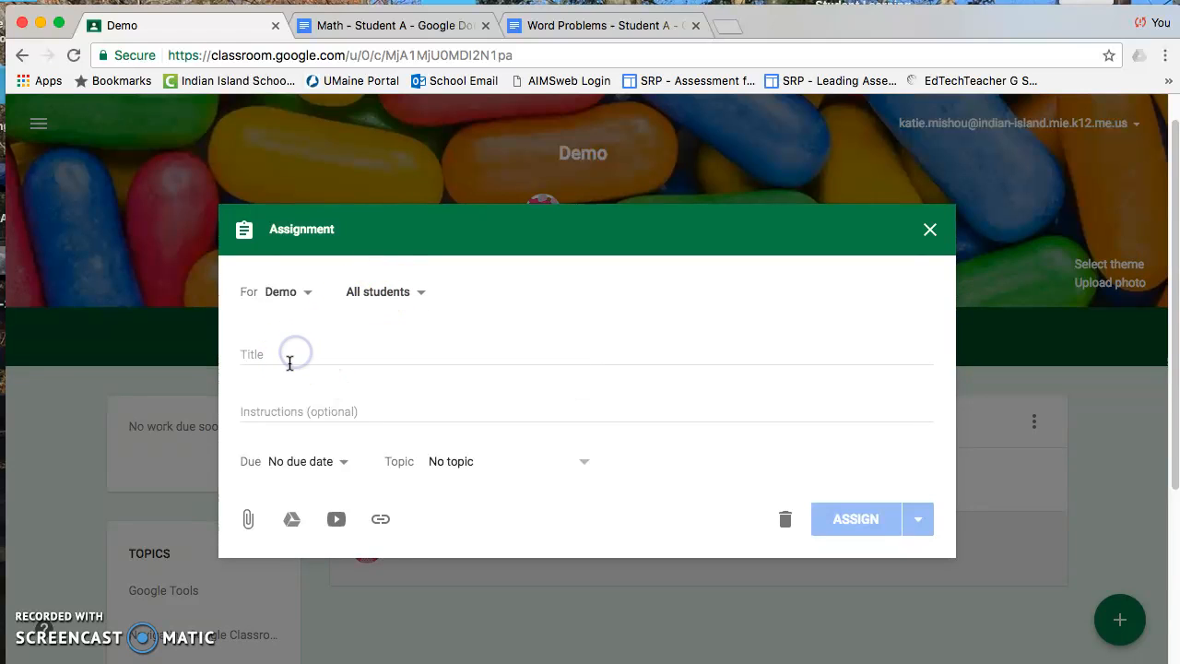
left_click(286, 354)
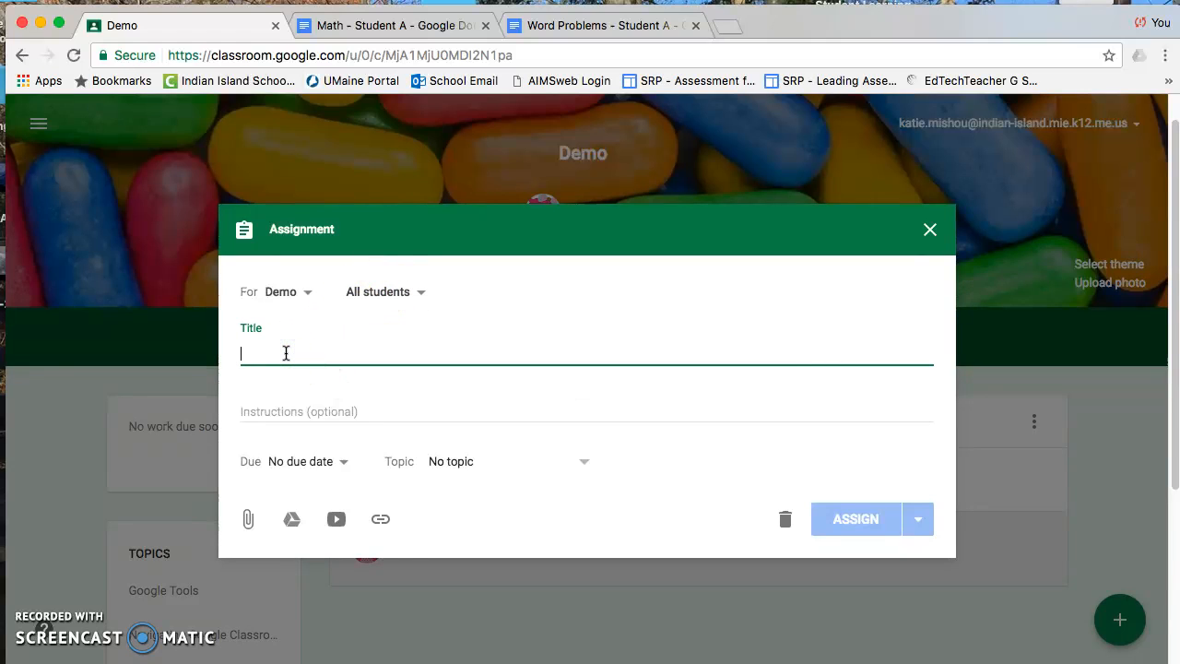
type("Inden")
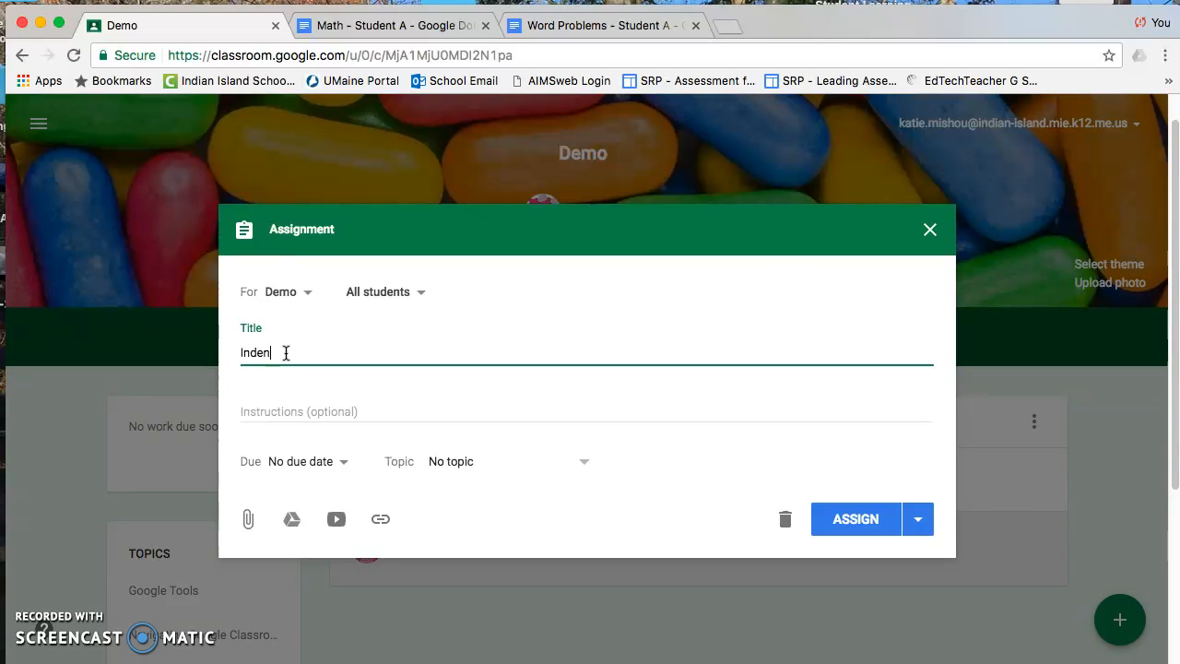
type("pendent Math")
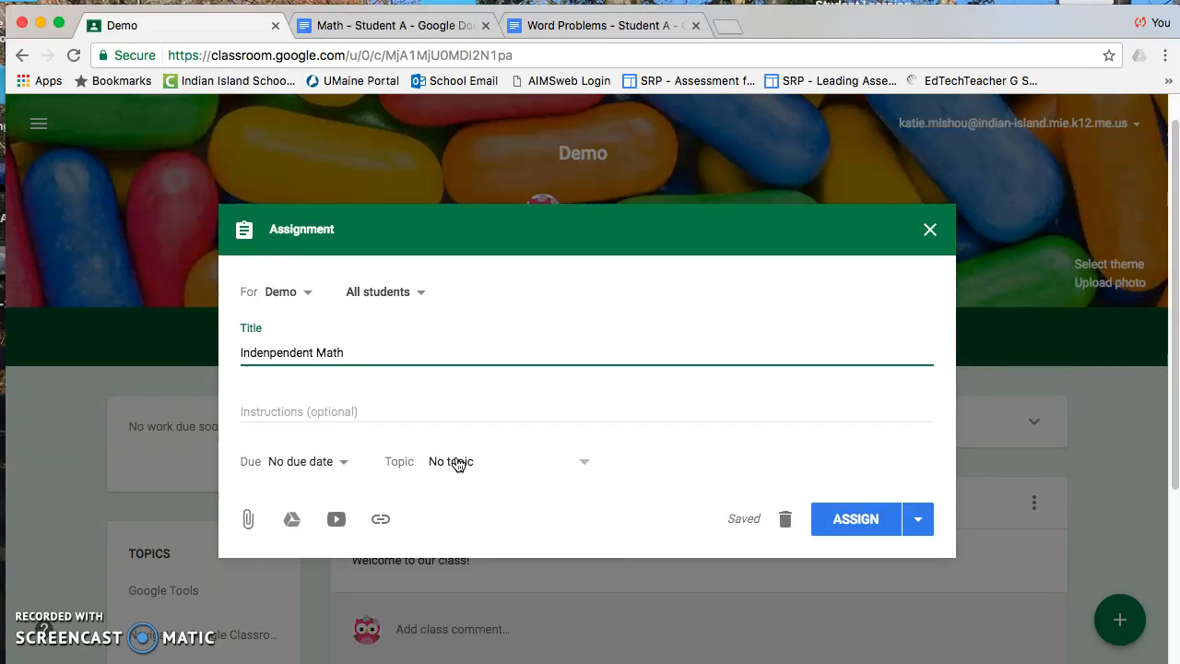
Leave the assignment without a topic and set its due date to May 12.
left_click(459, 464)
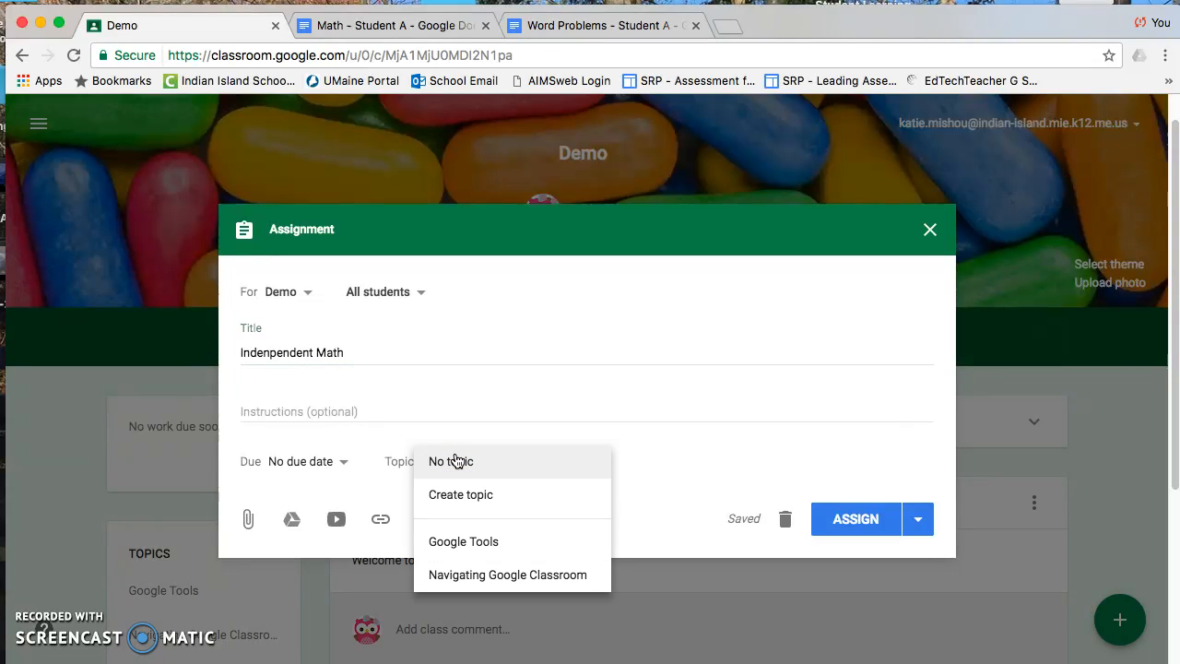
left_click(528, 398)
left_click(343, 464)
left_click(327, 533)
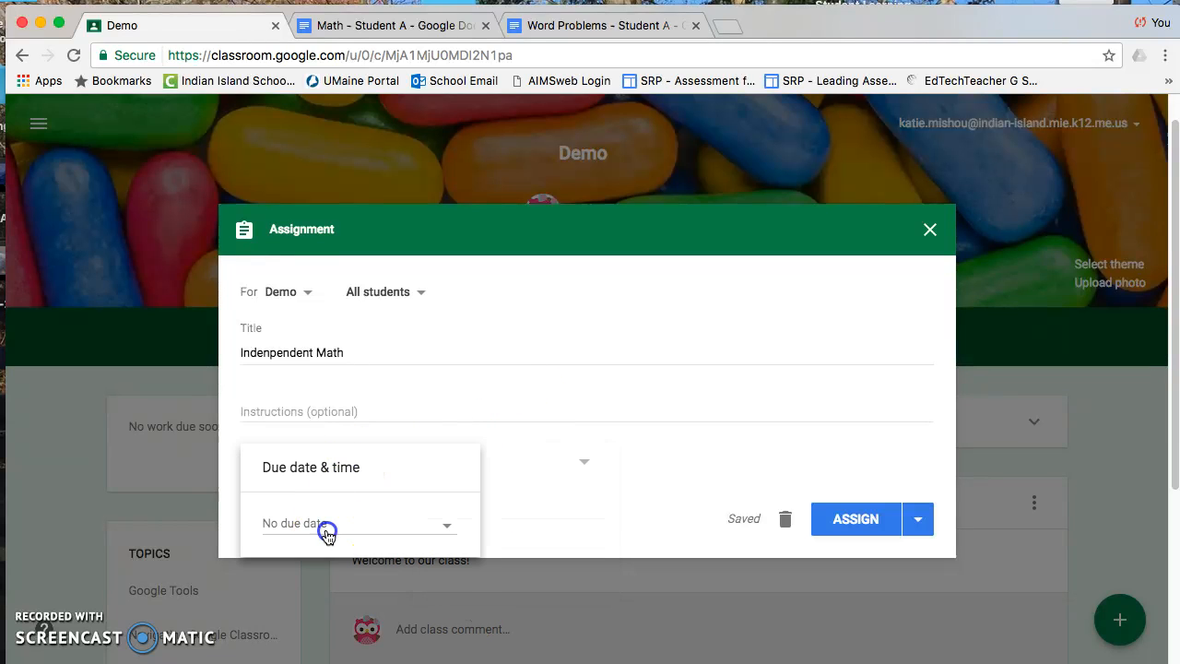
left_click(424, 565)
left_click(449, 550)
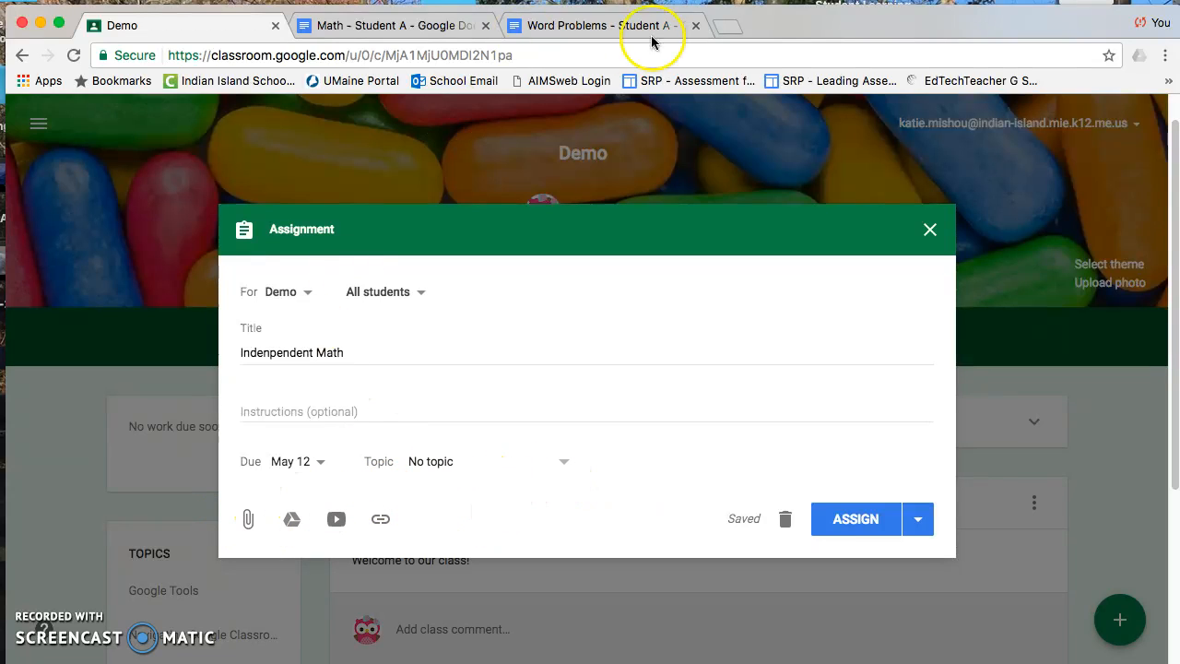
Open the Google Docs home page, docs.google.com, in a new browser tab.
left_click(731, 31)
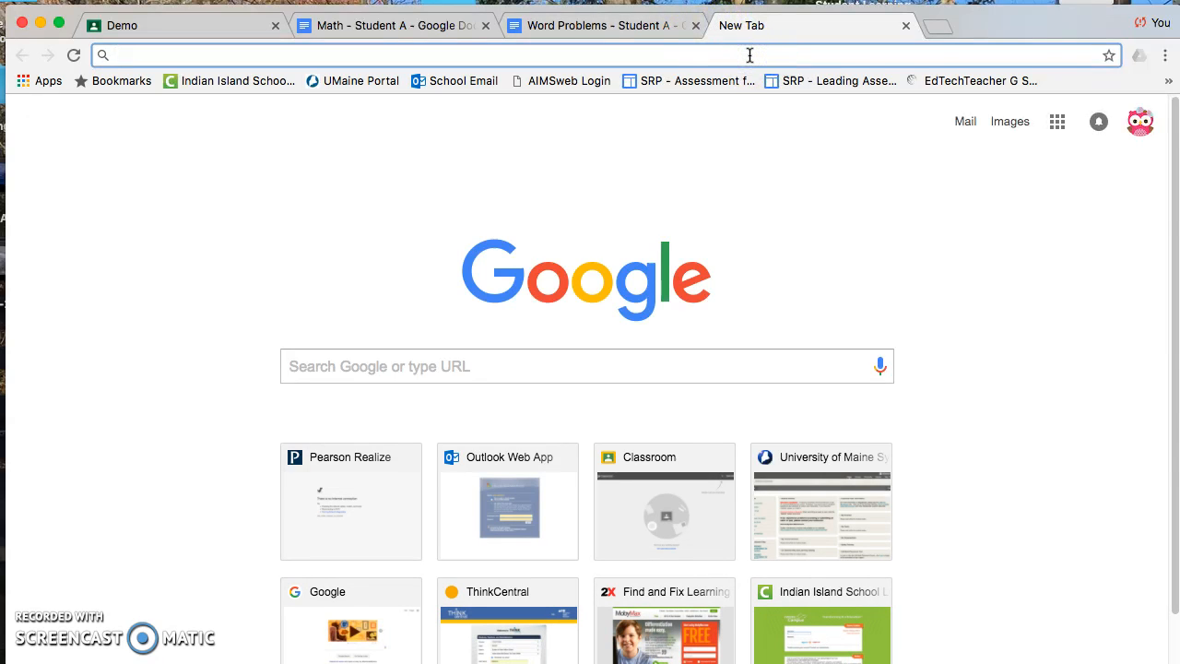
type("docs")
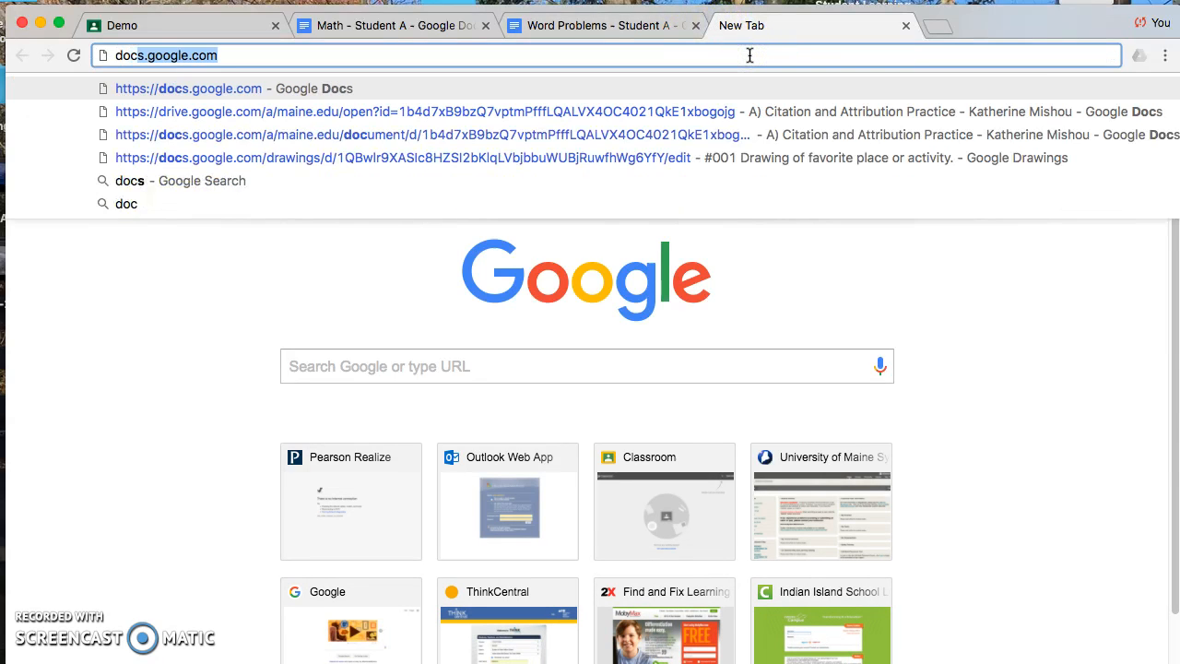
key("Right")
key("Return")
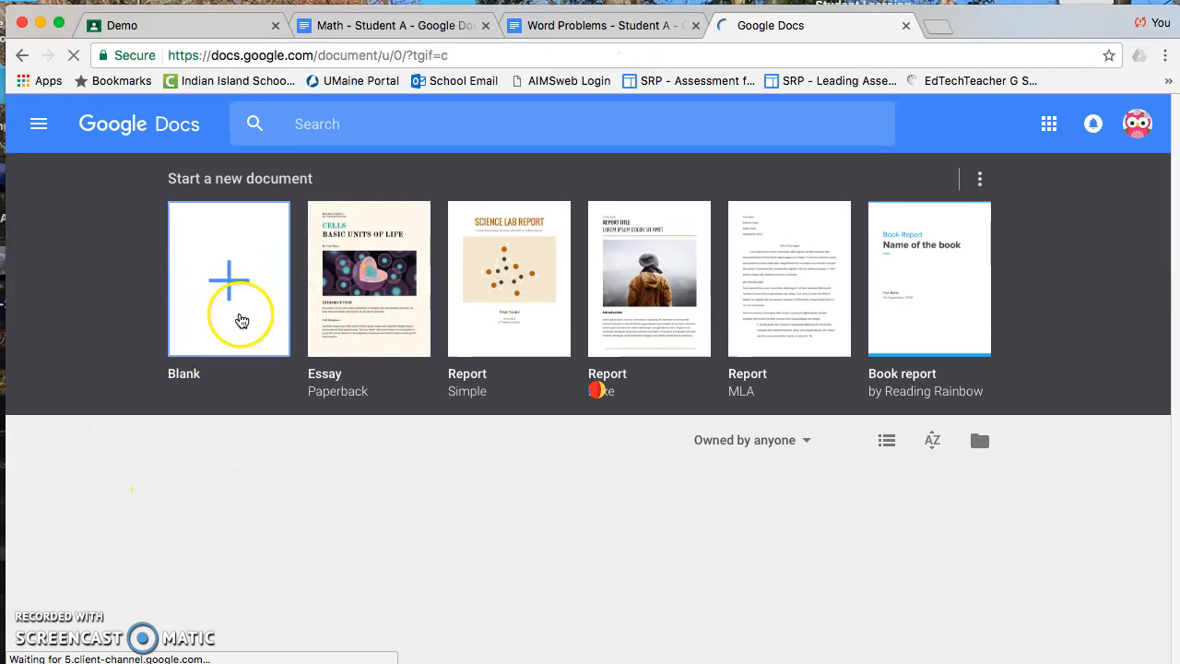
left_click(239, 312)
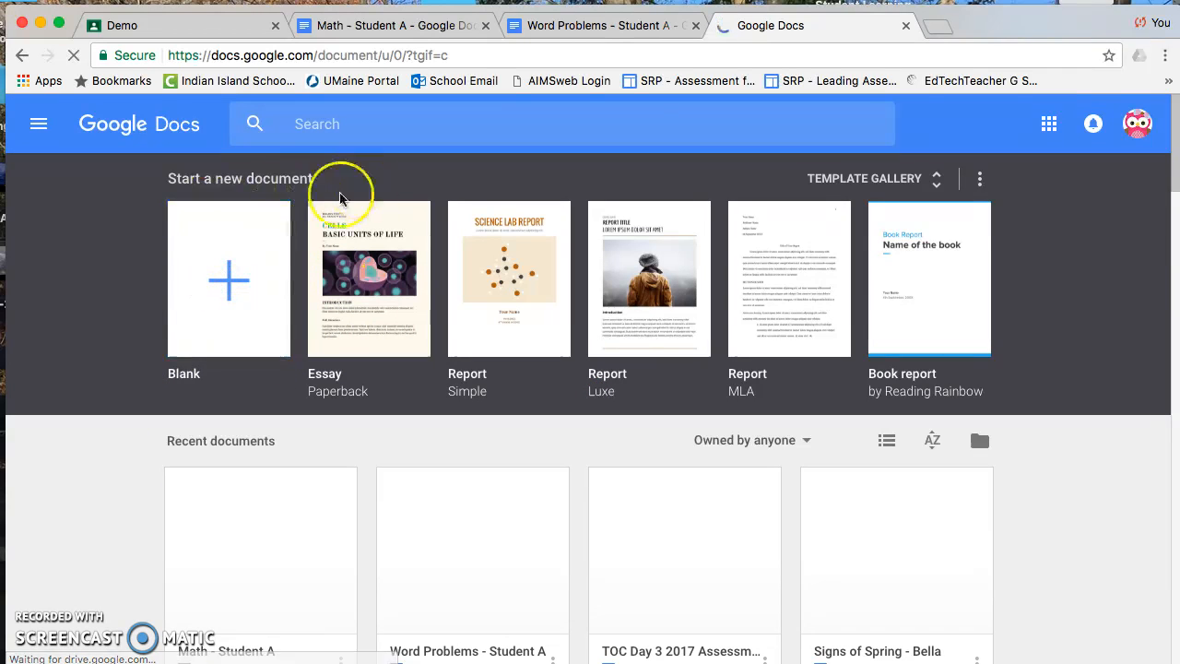
Review the independent work list and its links in the open Math - Student A document.
left_click(384, 30)
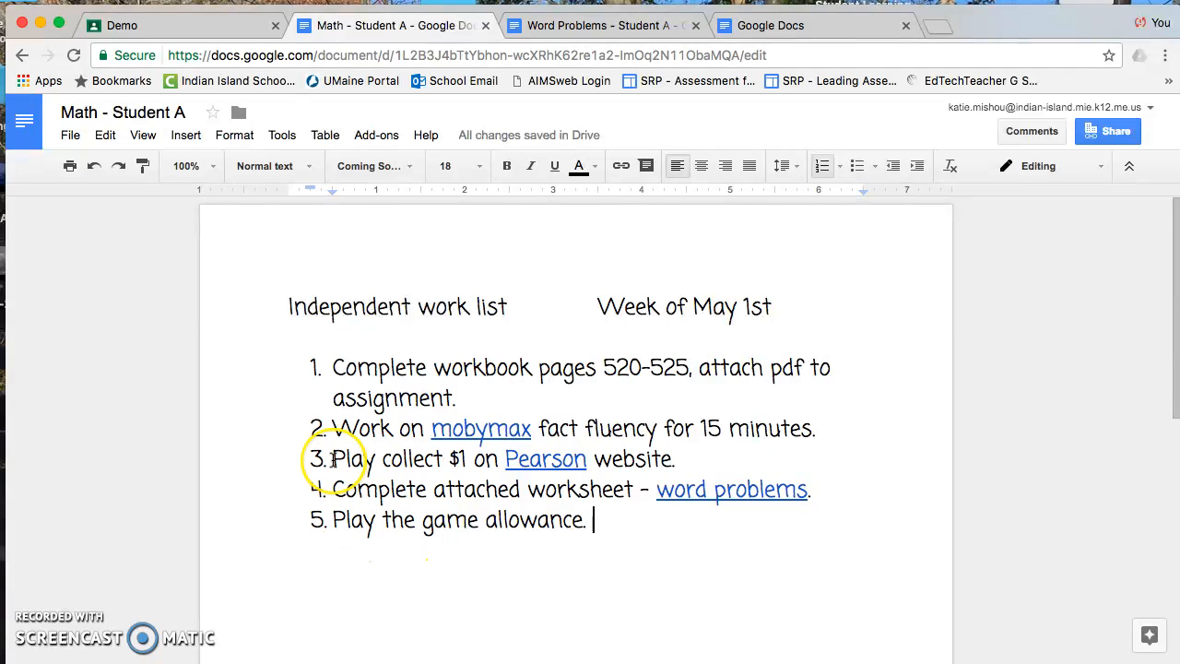
scroll(322, 461, "down", 2)
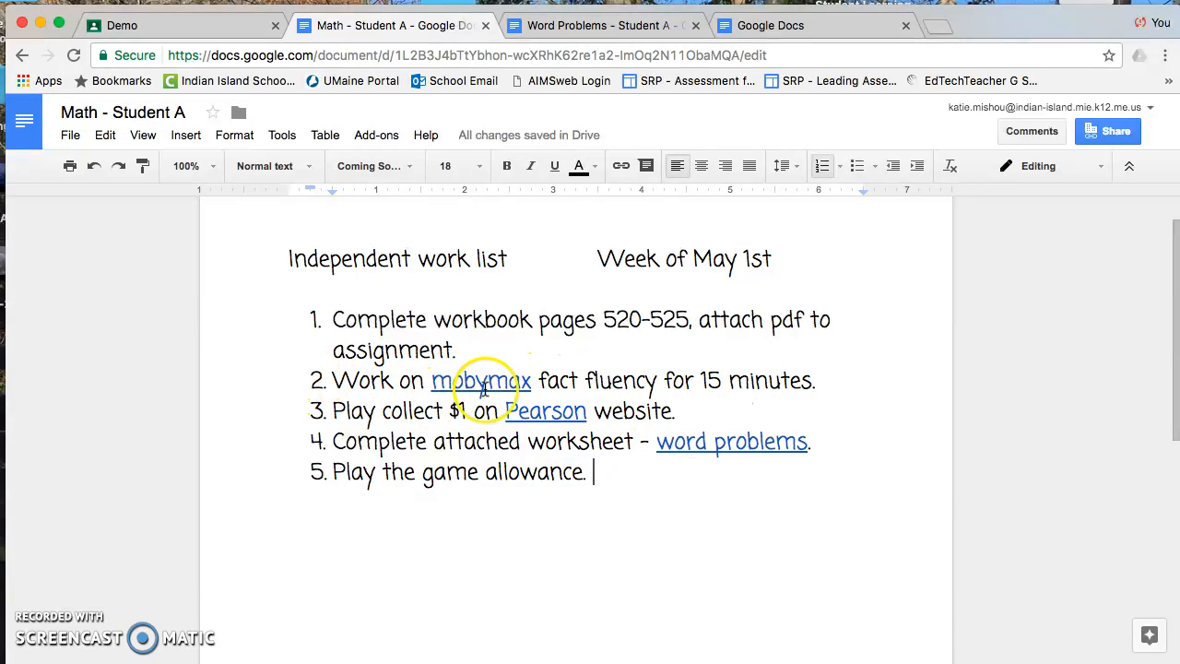
scroll(533, 392, "up", 1)
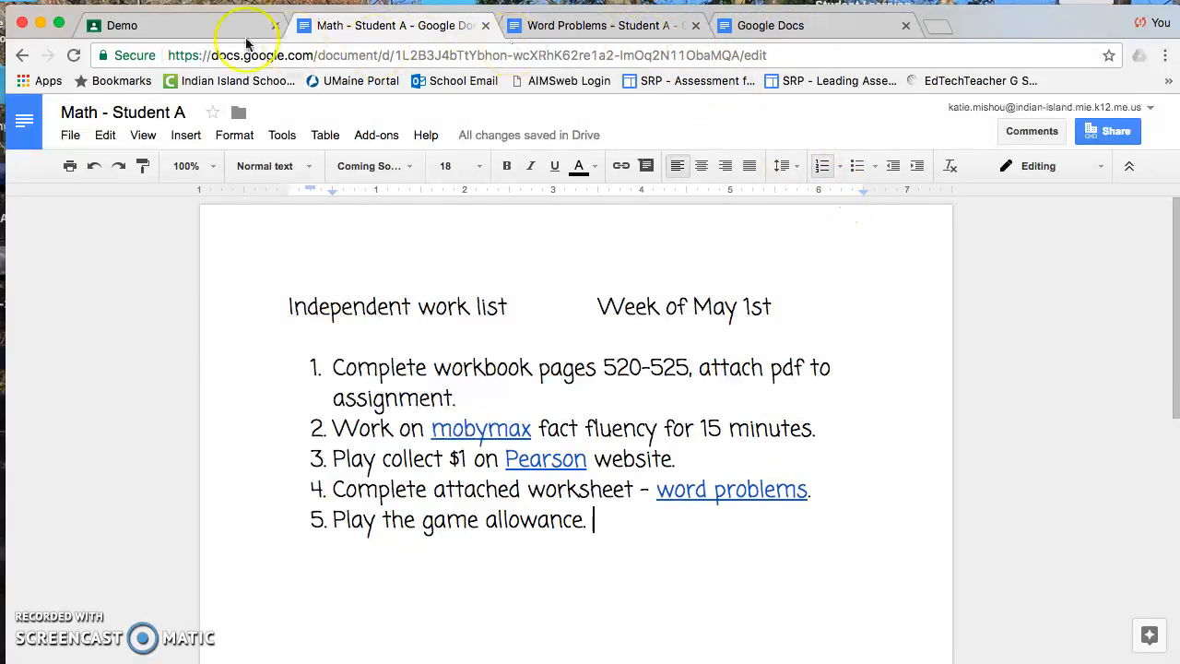
Return to the Demo class assignment and attach the Math - Student A document from My Drive.
left_click(216, 26)
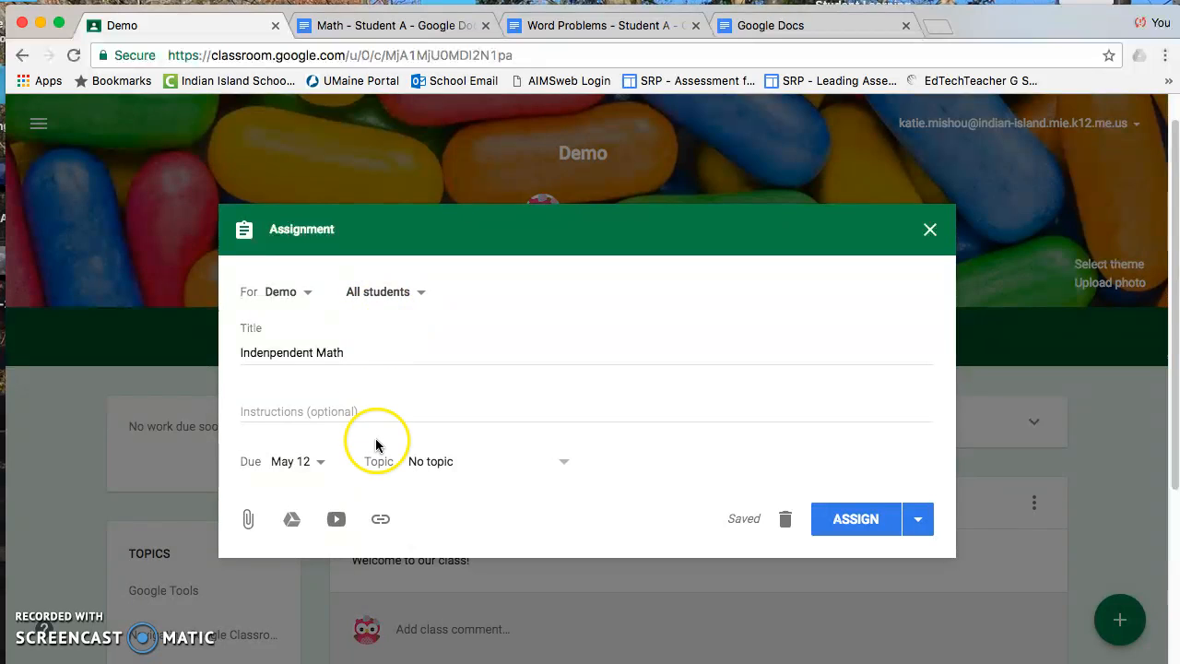
left_click(249, 522)
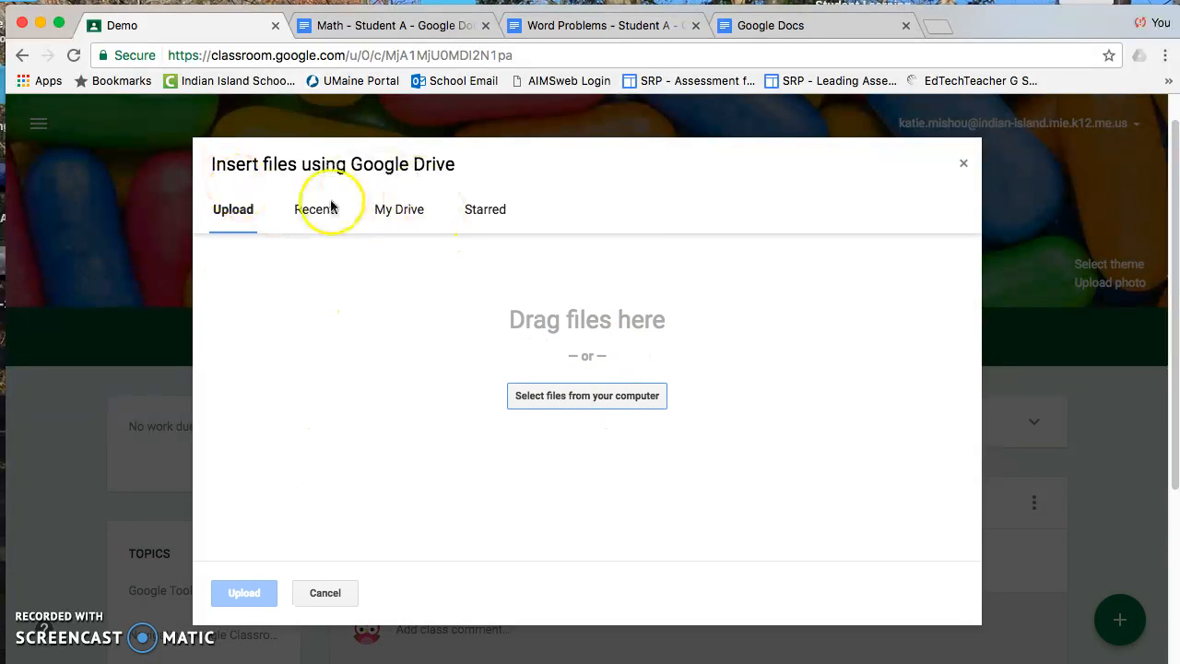
left_click(397, 214)
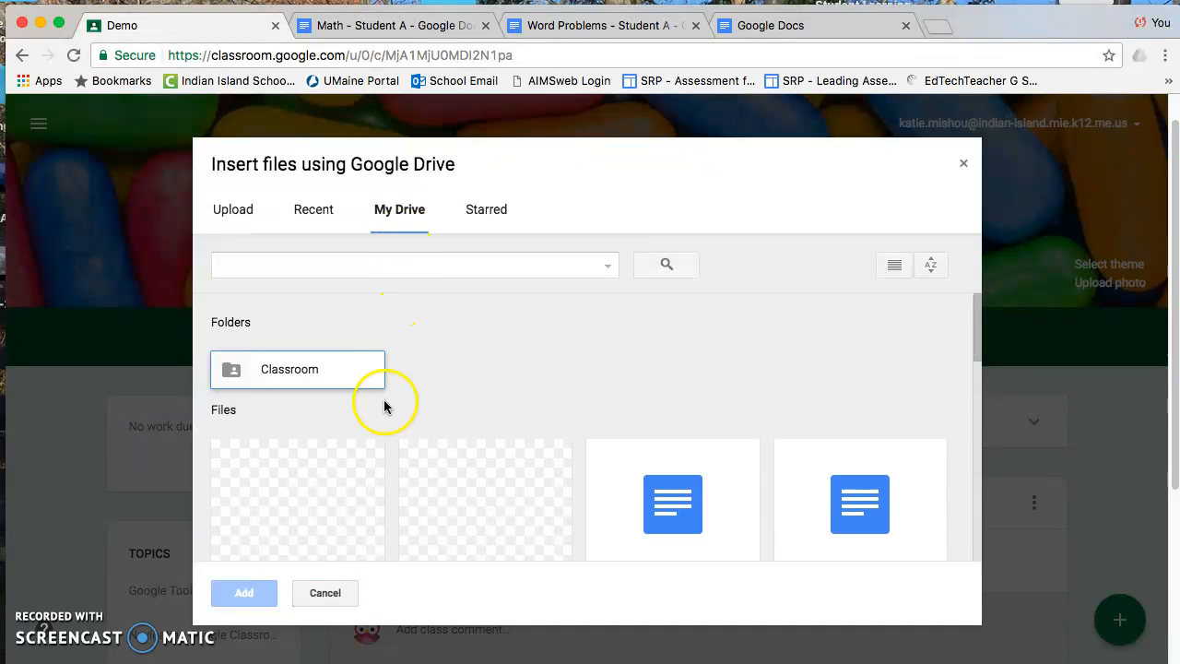
scroll(398, 475, "down", 2)
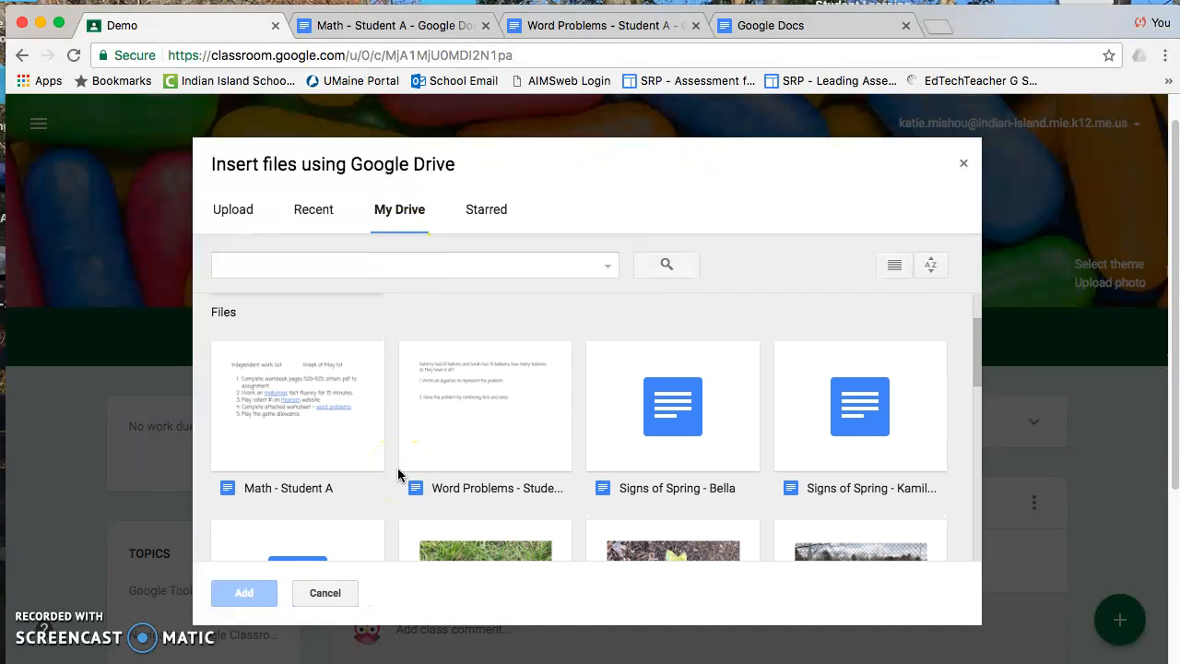
left_click(307, 475)
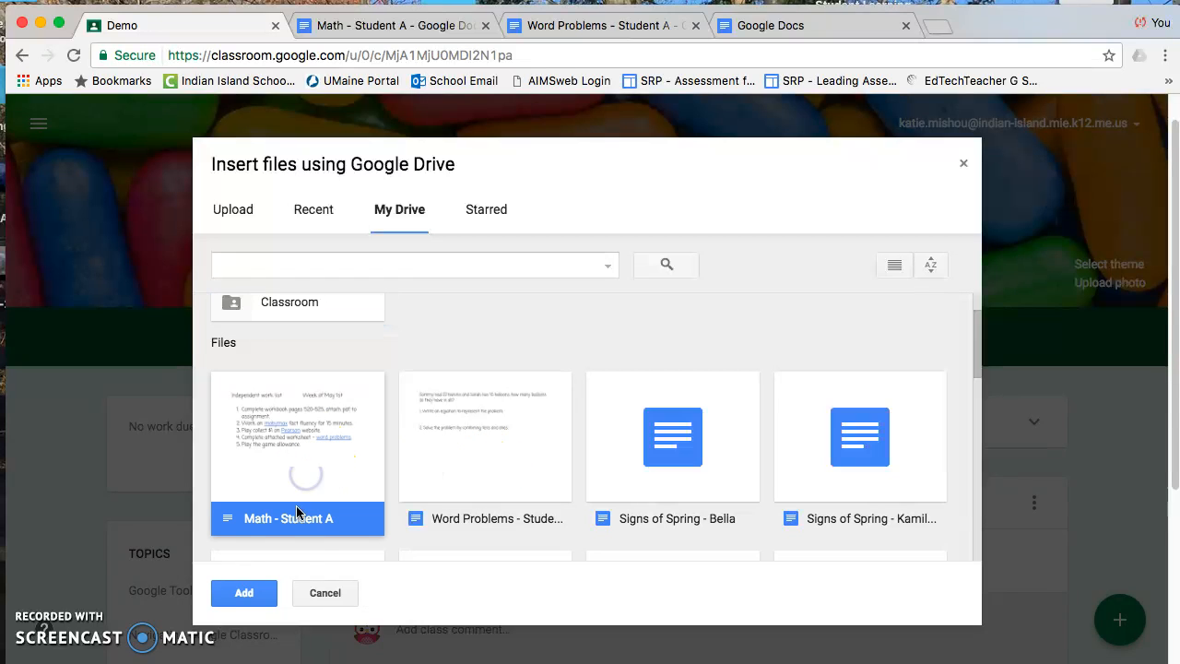
left_click(247, 593)
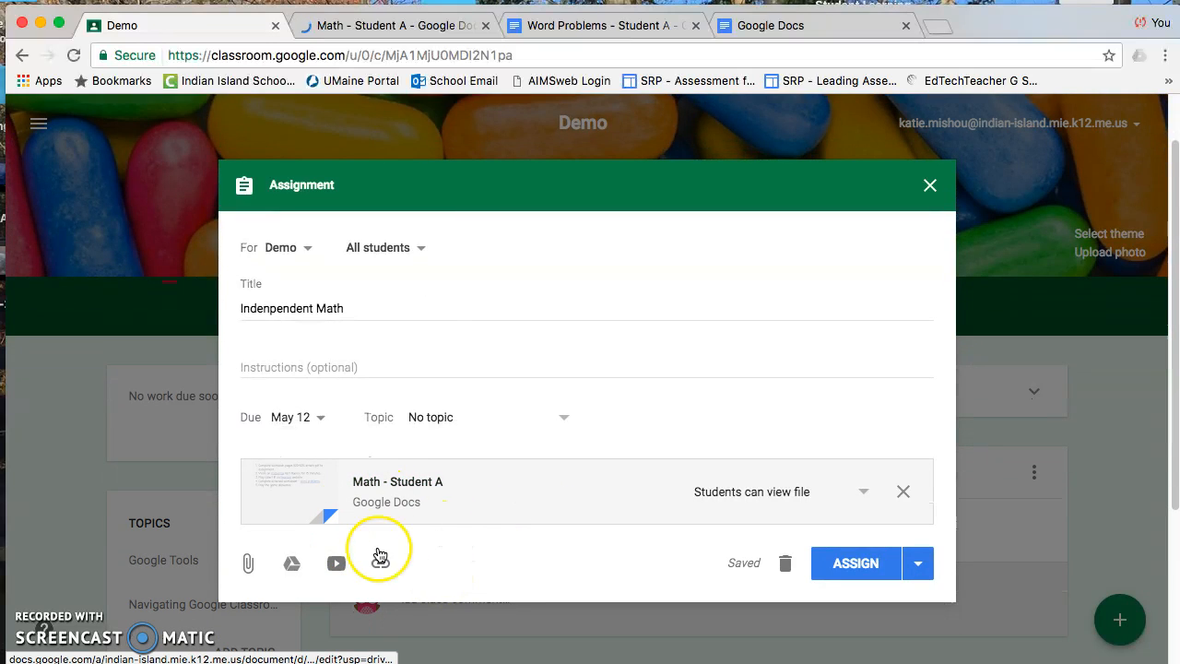
Attach the Word Problems - Student A document from My Drive to the assignment.
left_click(244, 565)
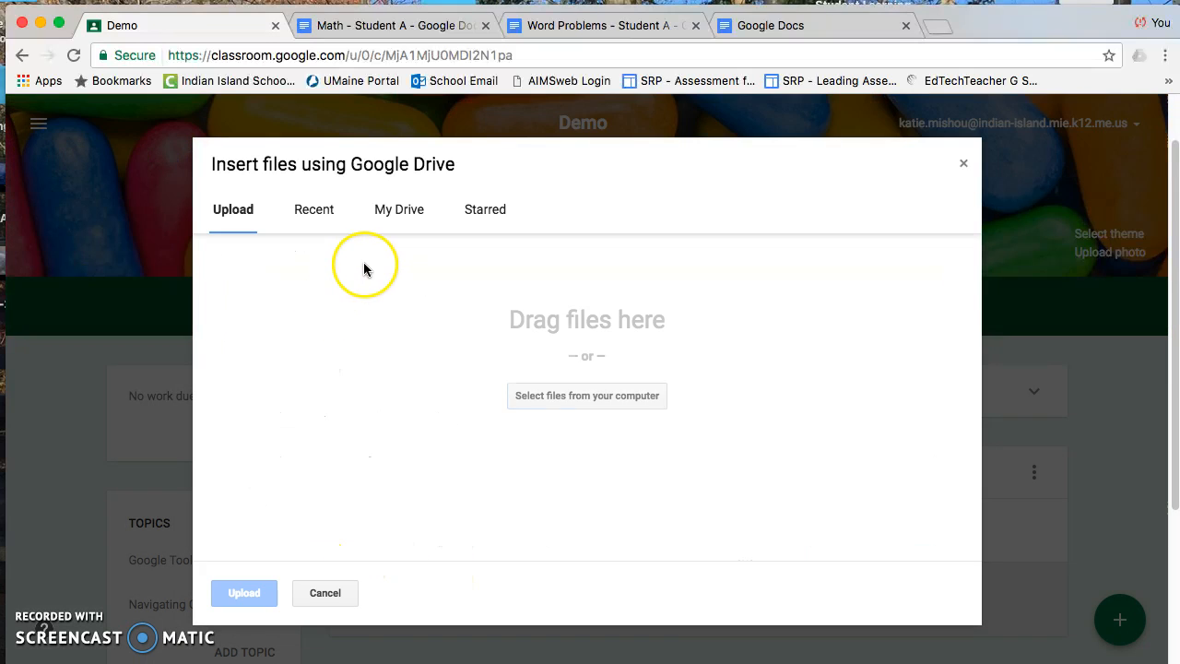
left_click(402, 211)
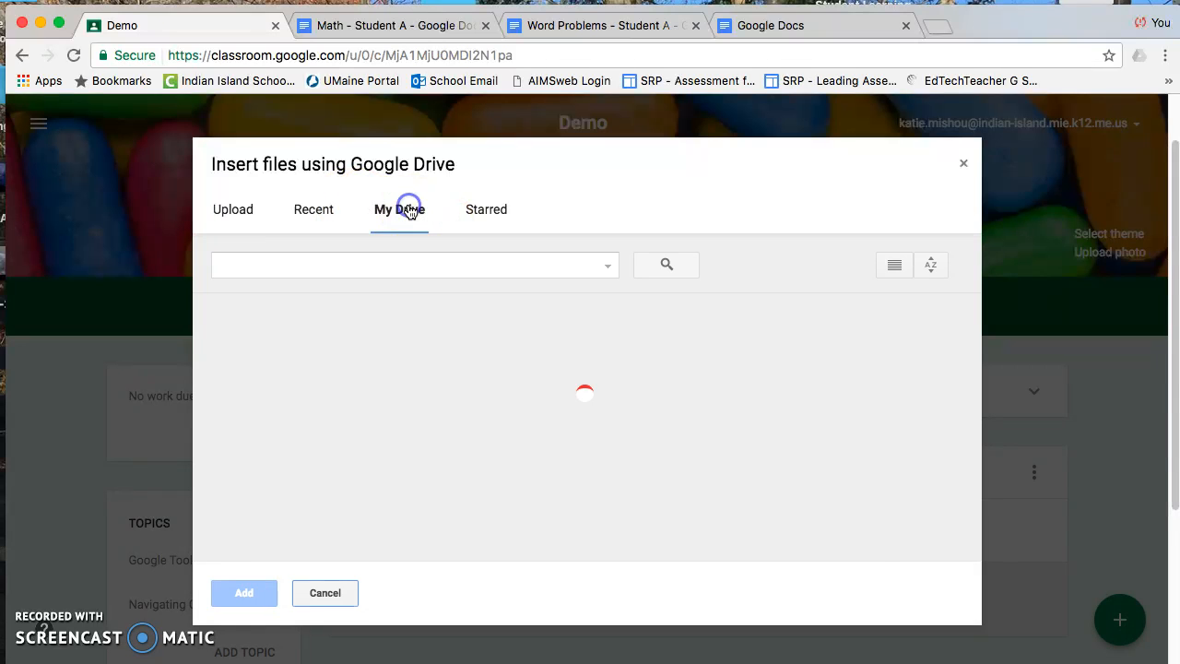
left_click(510, 505)
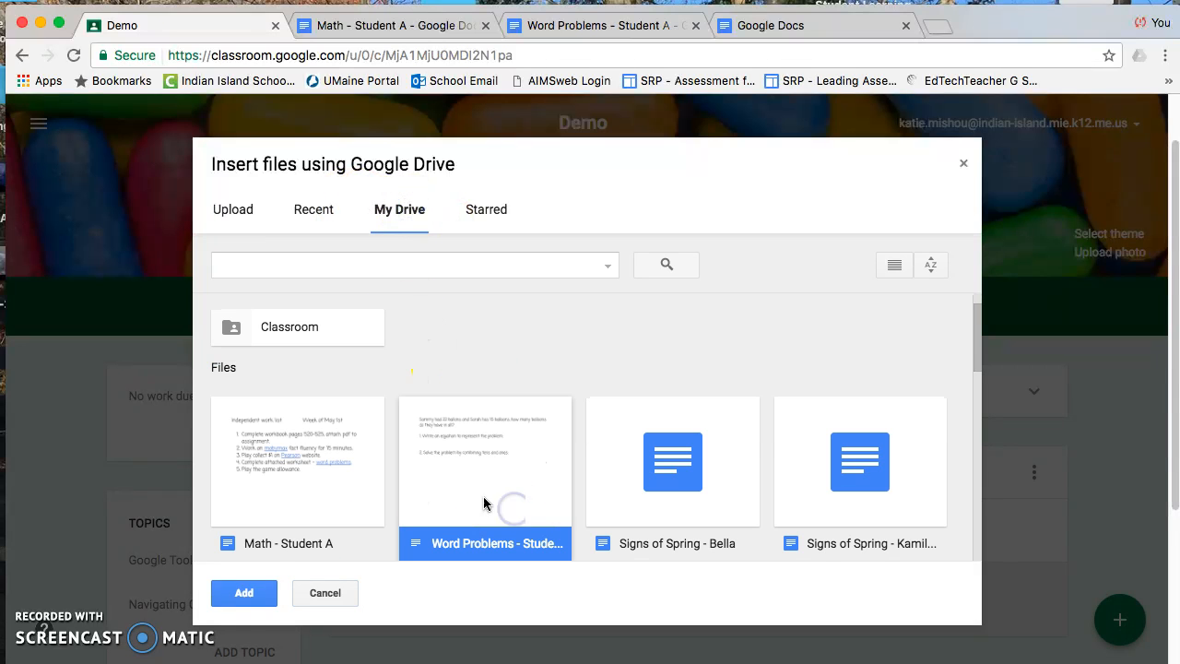
left_click(244, 593)
scroll(430, 548, "down", 1)
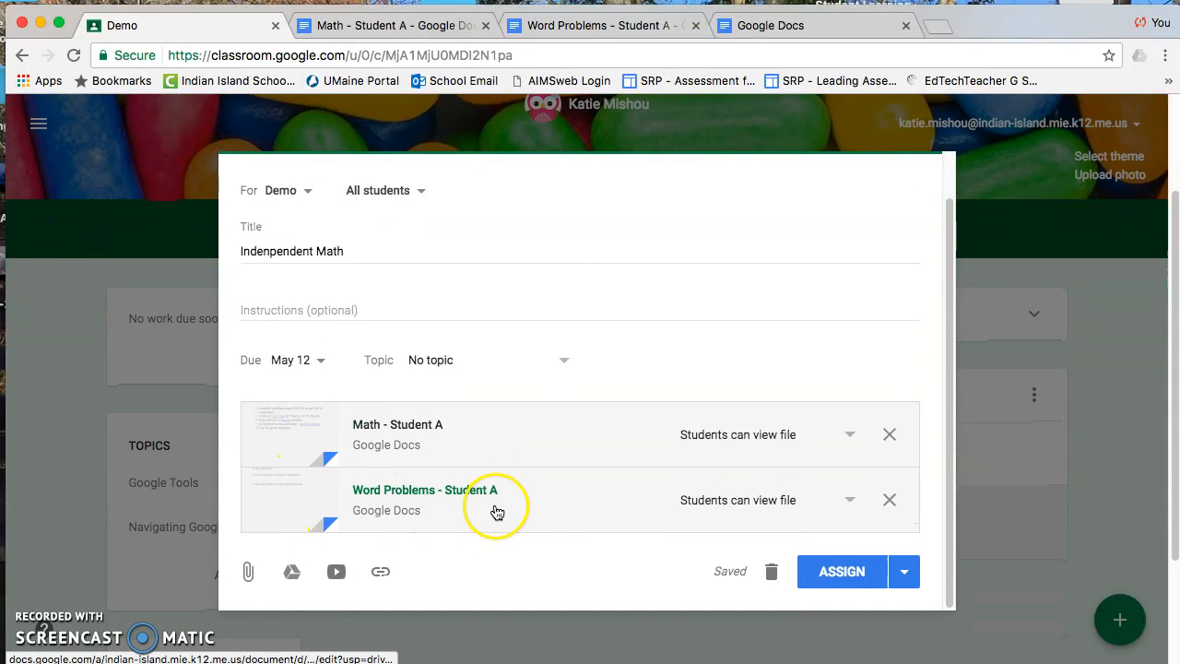
Examine the student access options for the Math - Student A attachment and close any extra document tabs opened along the way.
left_click(789, 432)
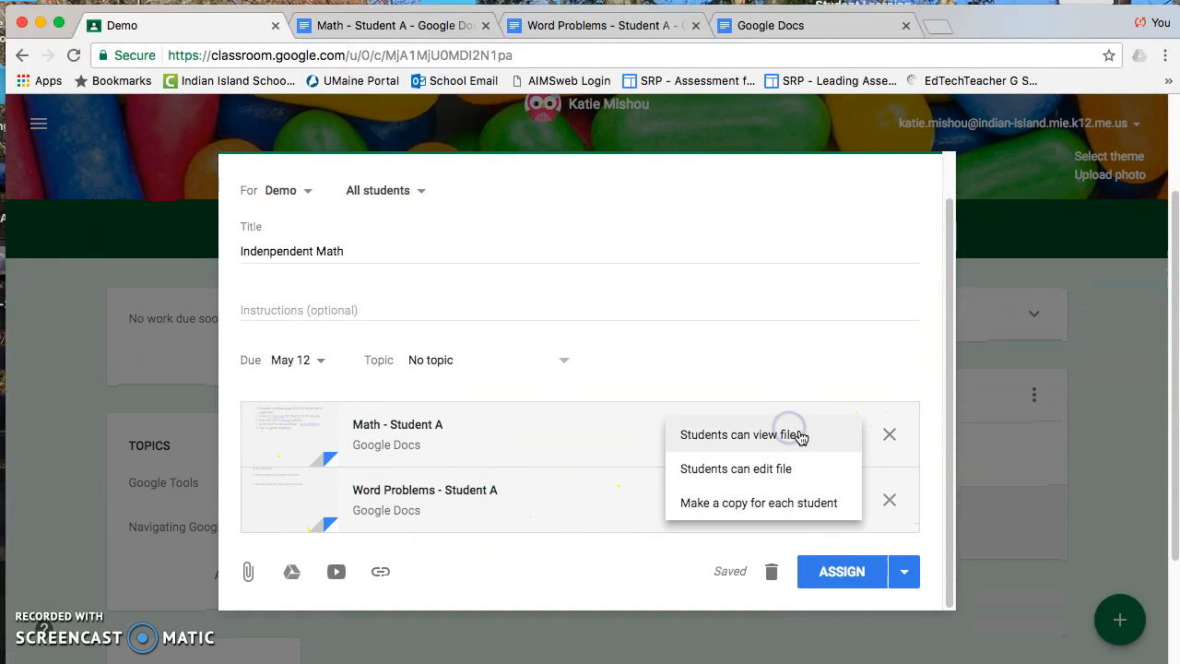
left_click(642, 445)
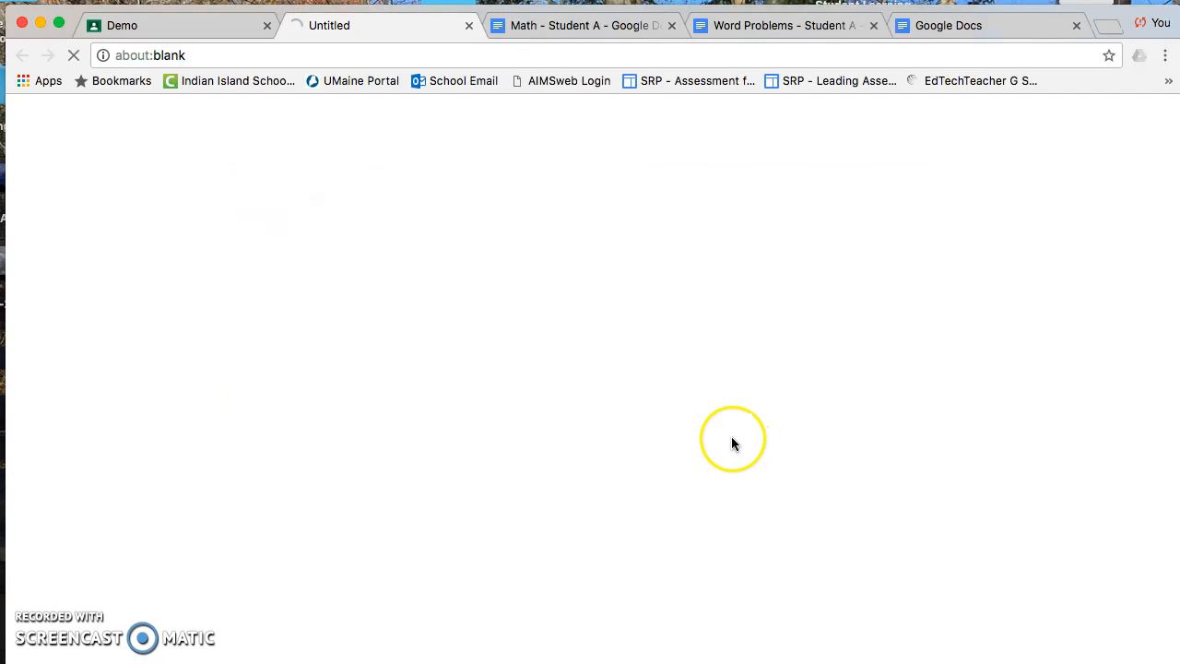
left_click(469, 25)
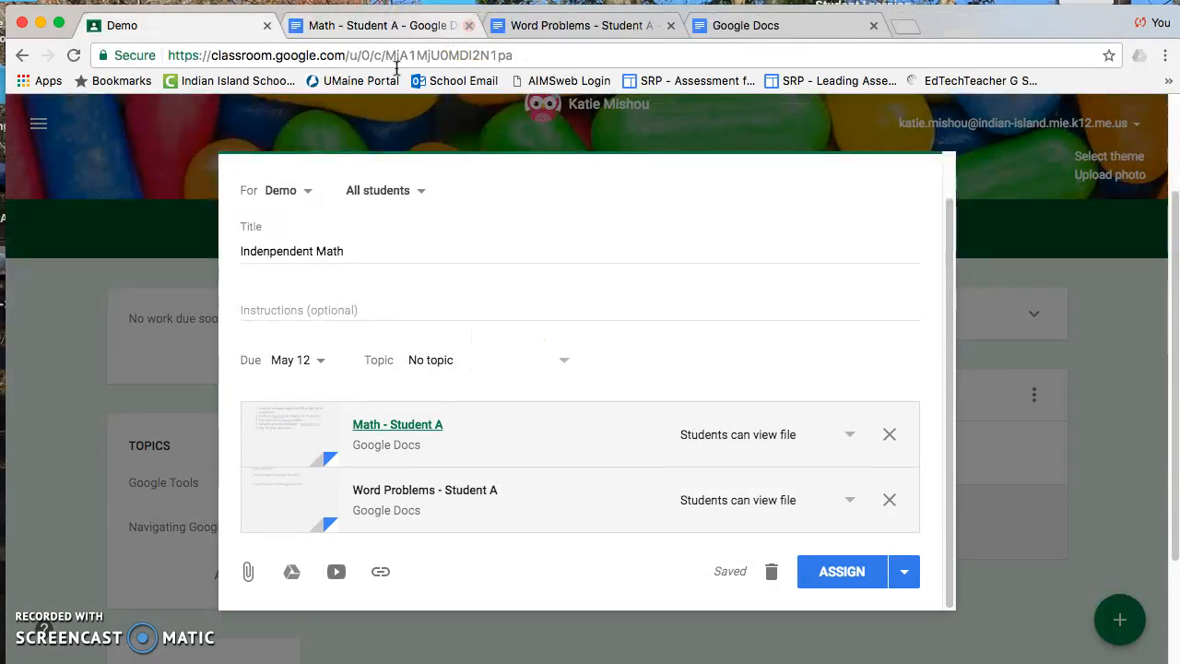
left_click(841, 437)
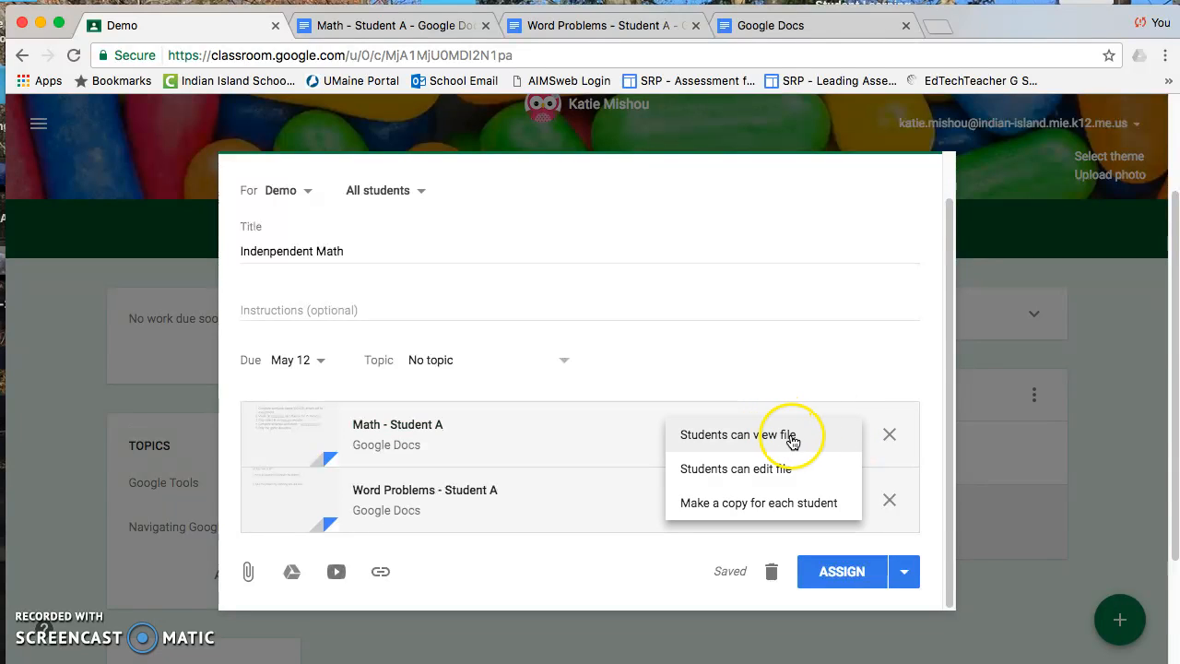
left_click(623, 437)
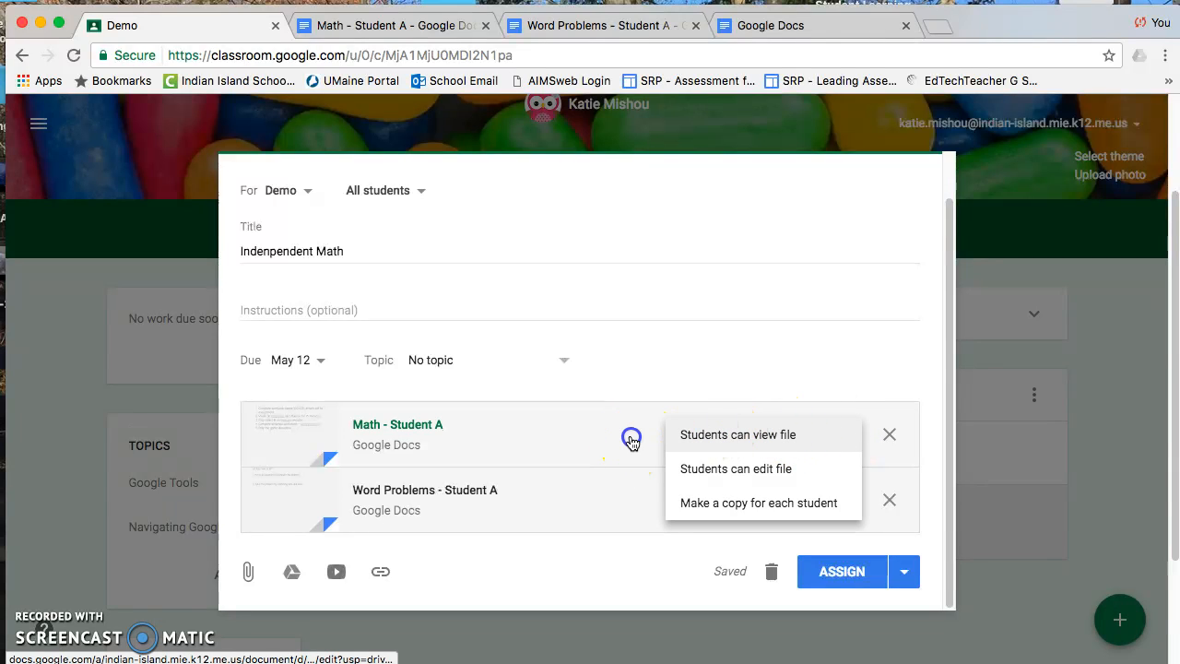
left_click(469, 25)
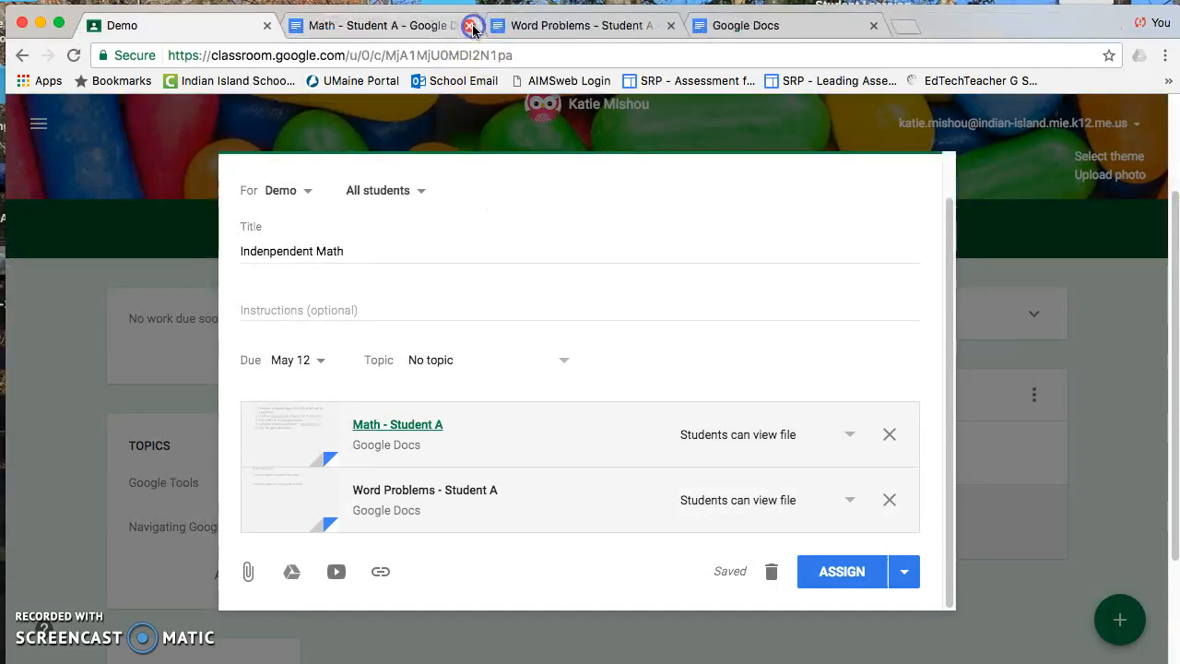
Set the Word Problems - Student A attachment to "Students can edit file" and assign the math assignment to the Demo class.
left_click(850, 503)
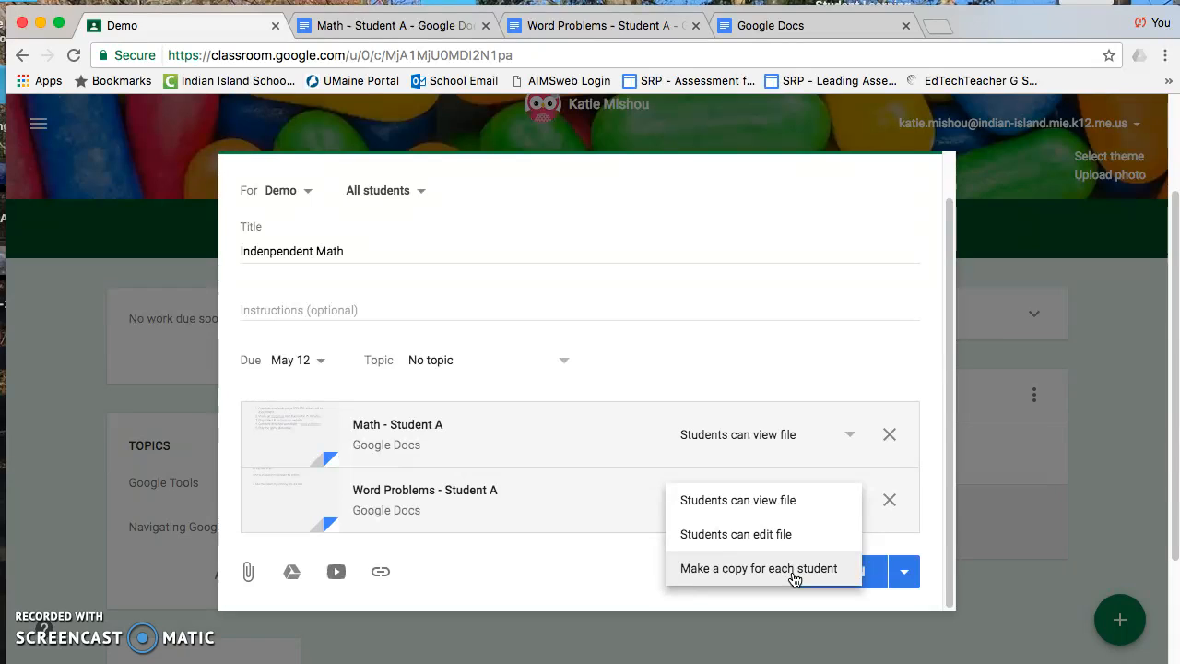
left_click(774, 534)
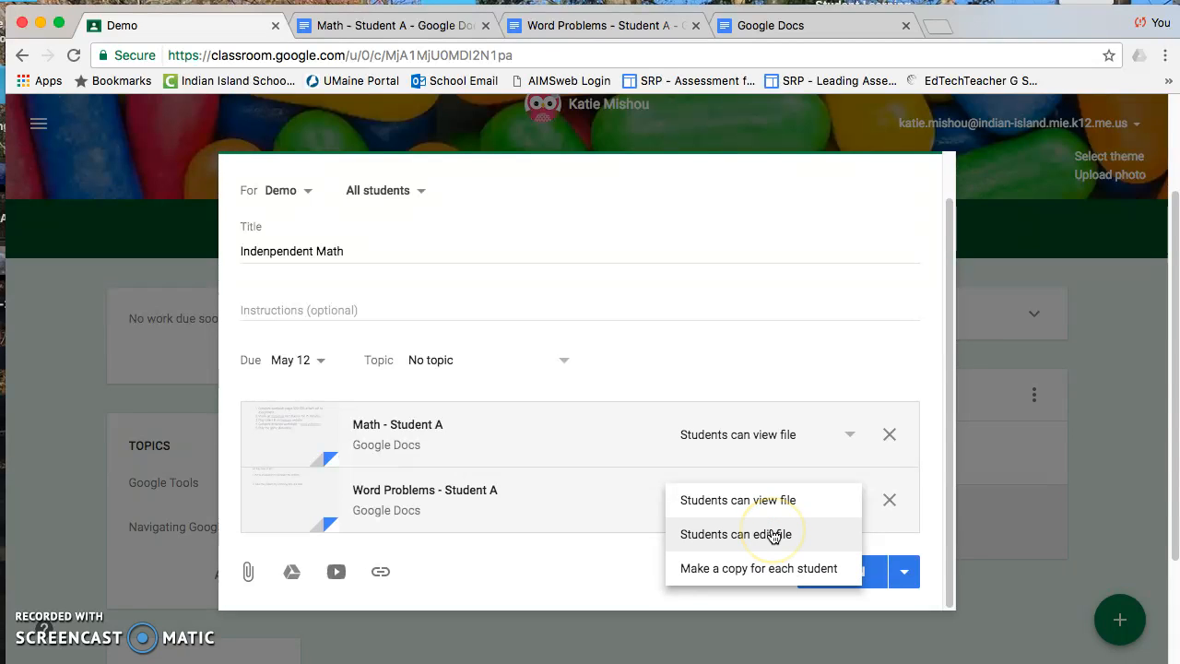
left_click(774, 535)
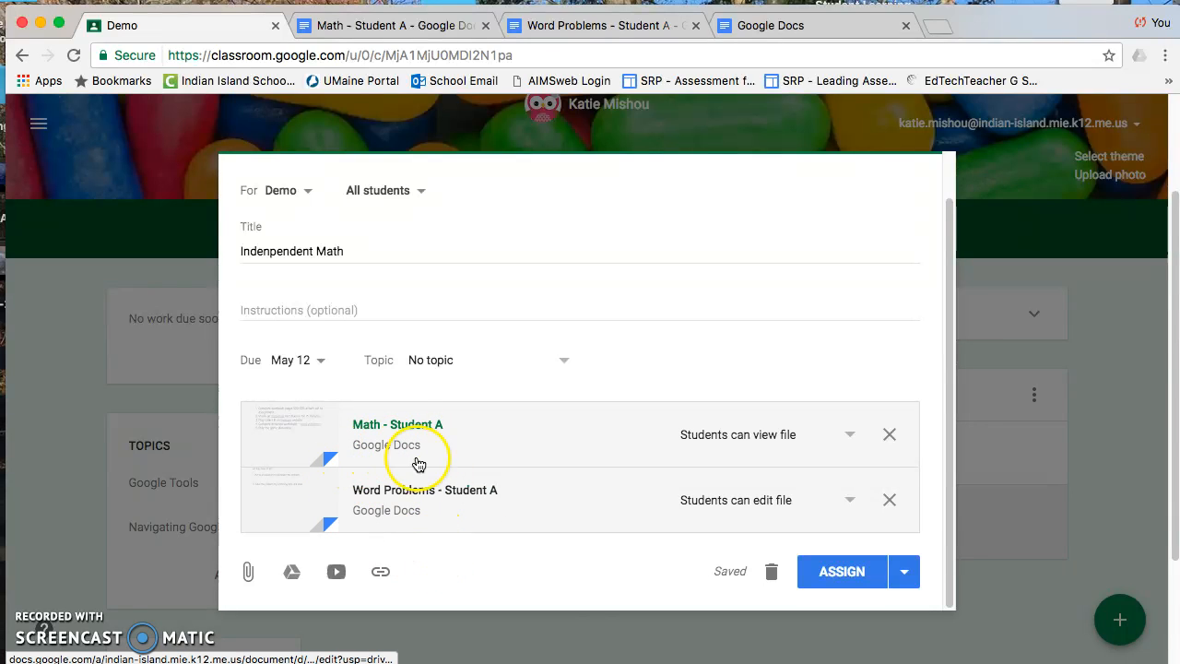
left_click(850, 577)
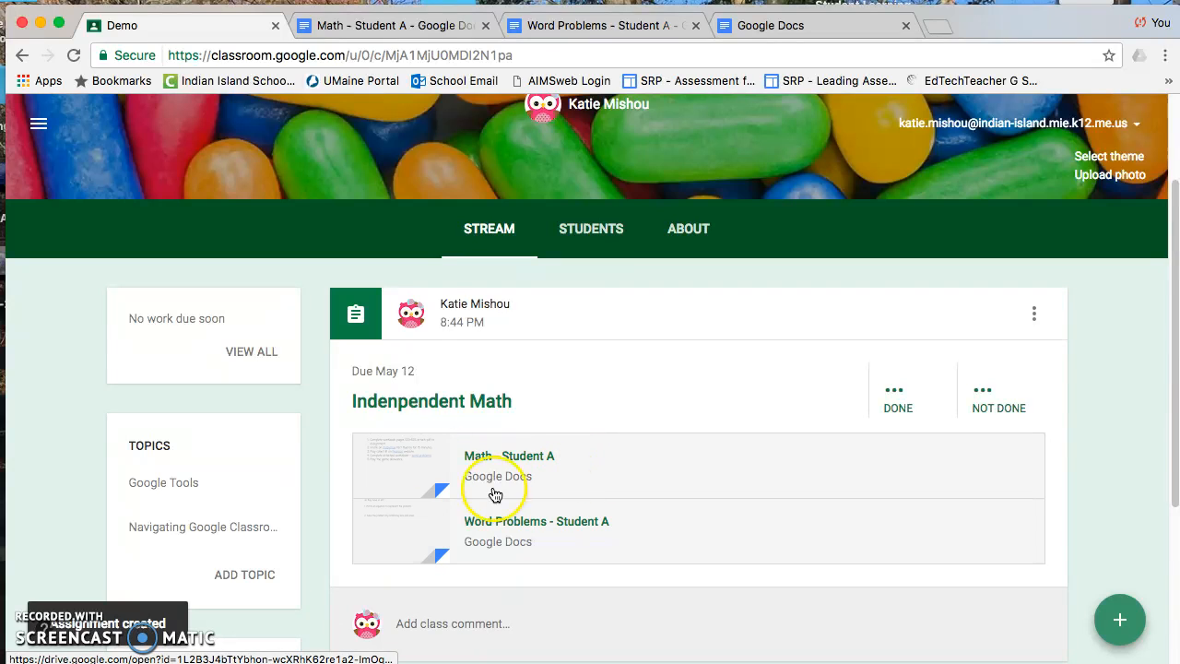
Review the independent work list in the Math - Student A document against the posted assignment, ending on the Demo class stream.
left_click(492, 491)
left_click(446, 28)
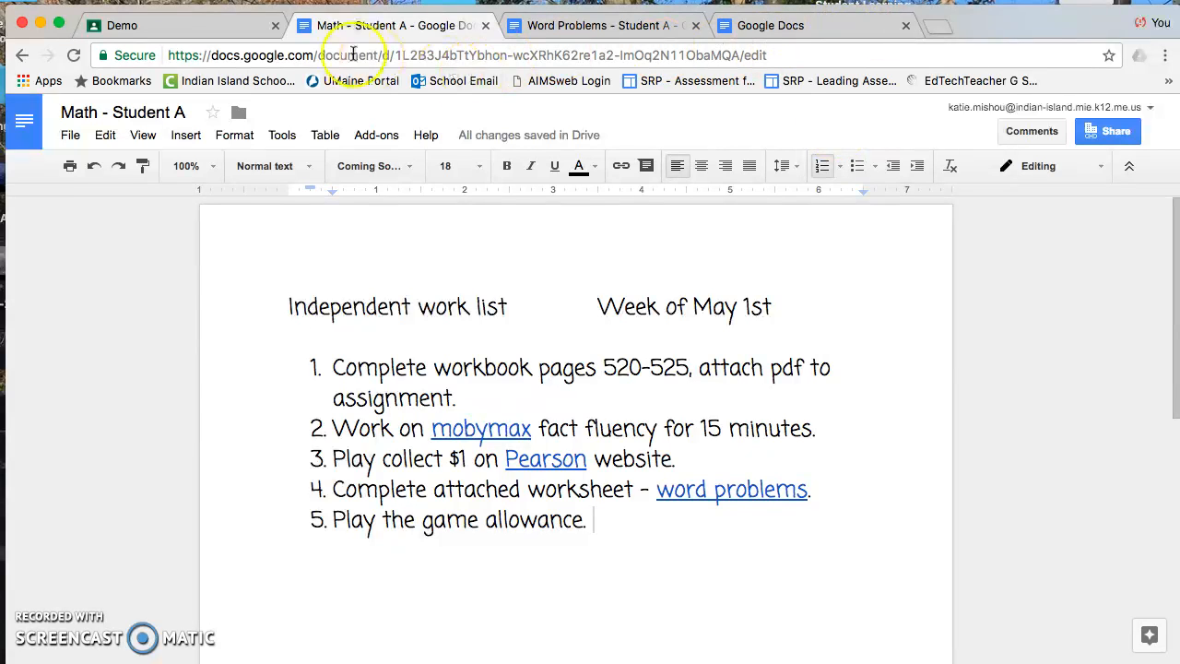
left_click(255, 30)
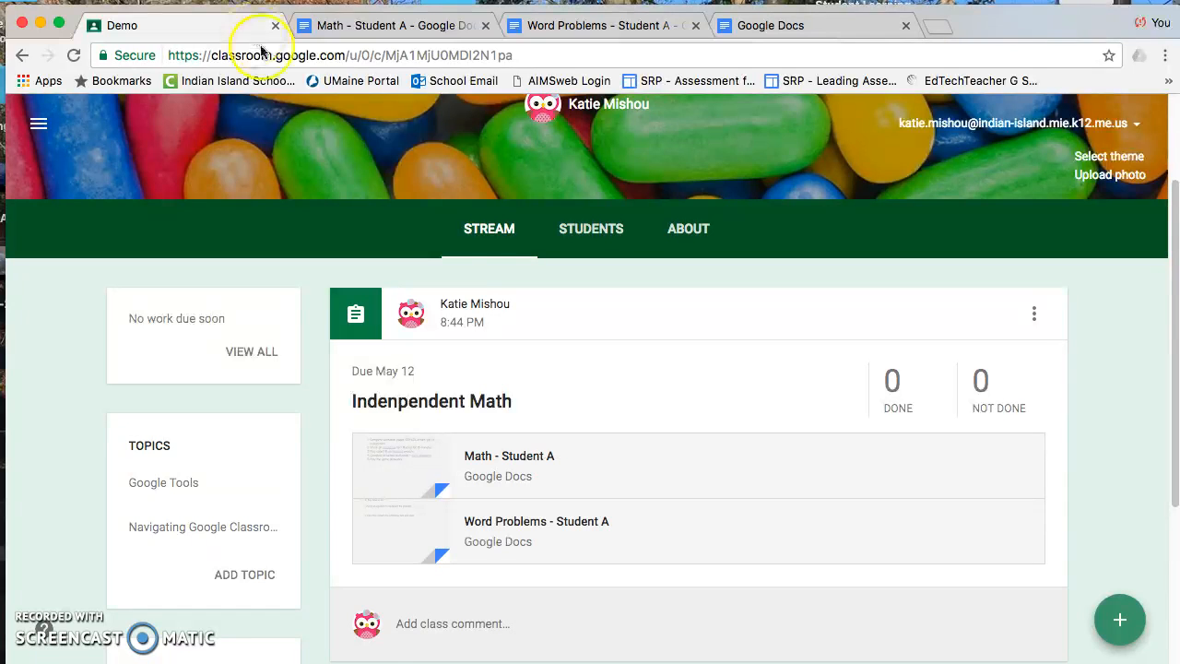
left_click(406, 26)
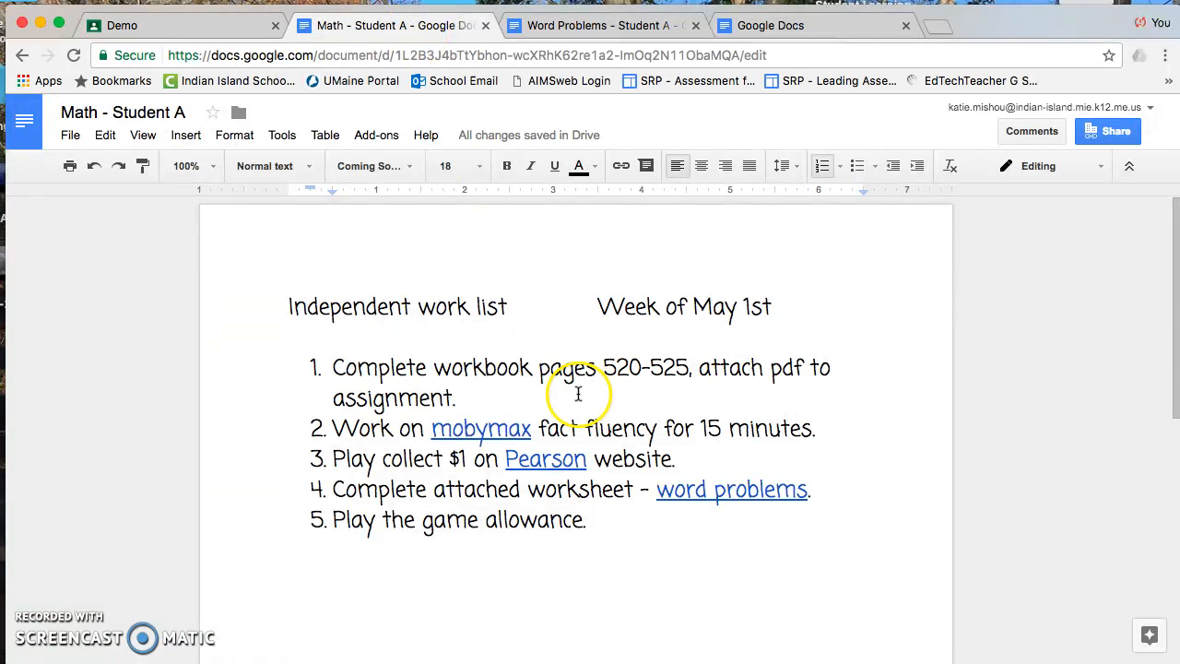
left_click(596, 520)
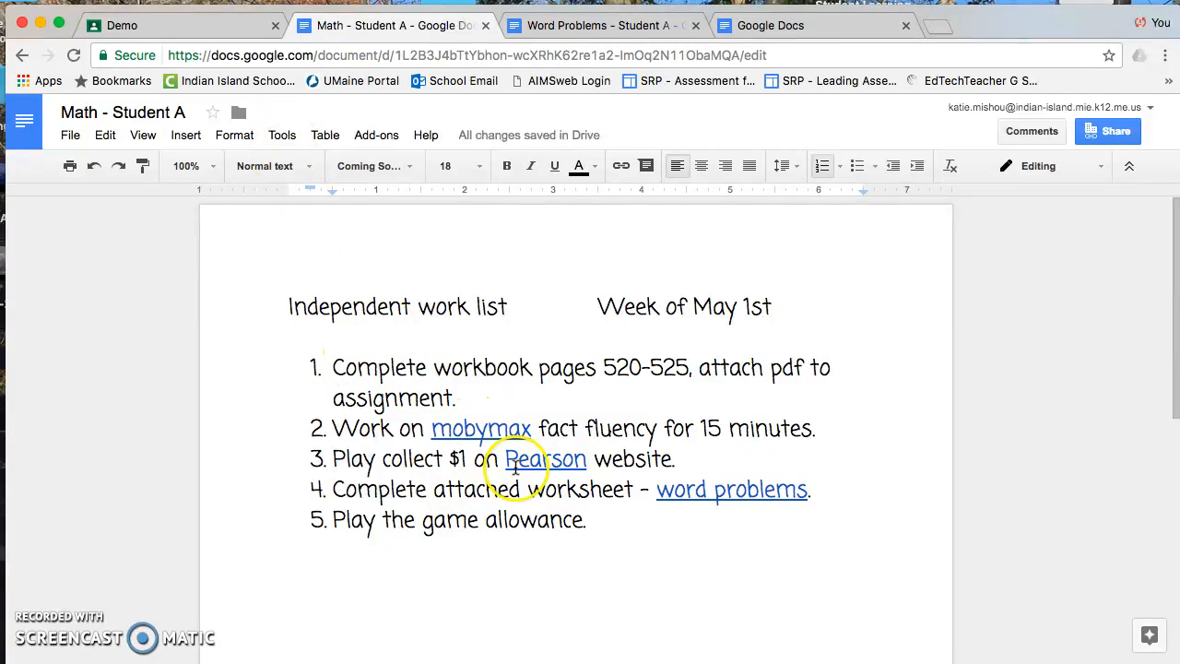
left_click(199, 28)
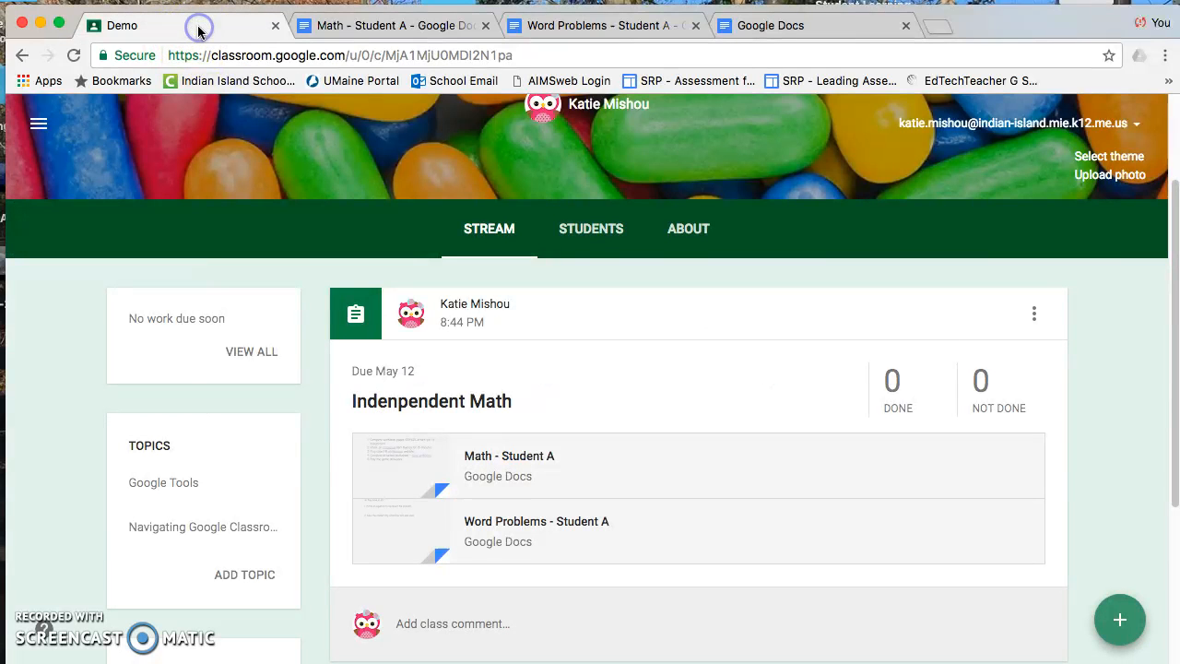